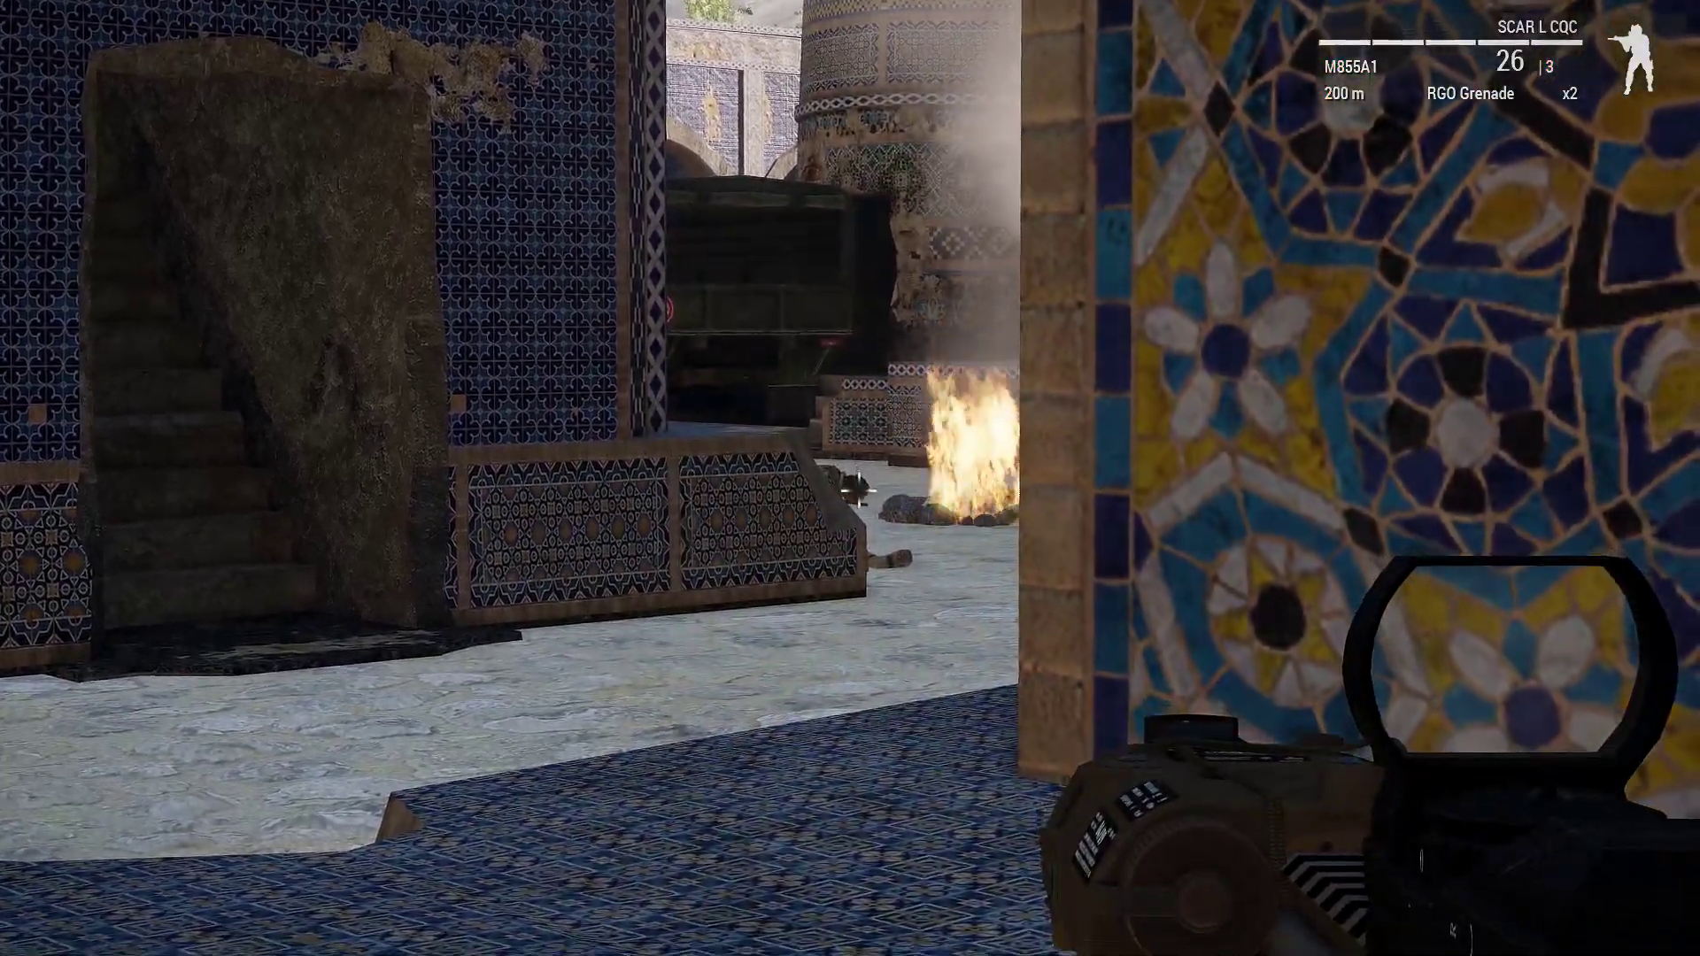
pyautogui.click(850, 479)
pyautogui.press('w')
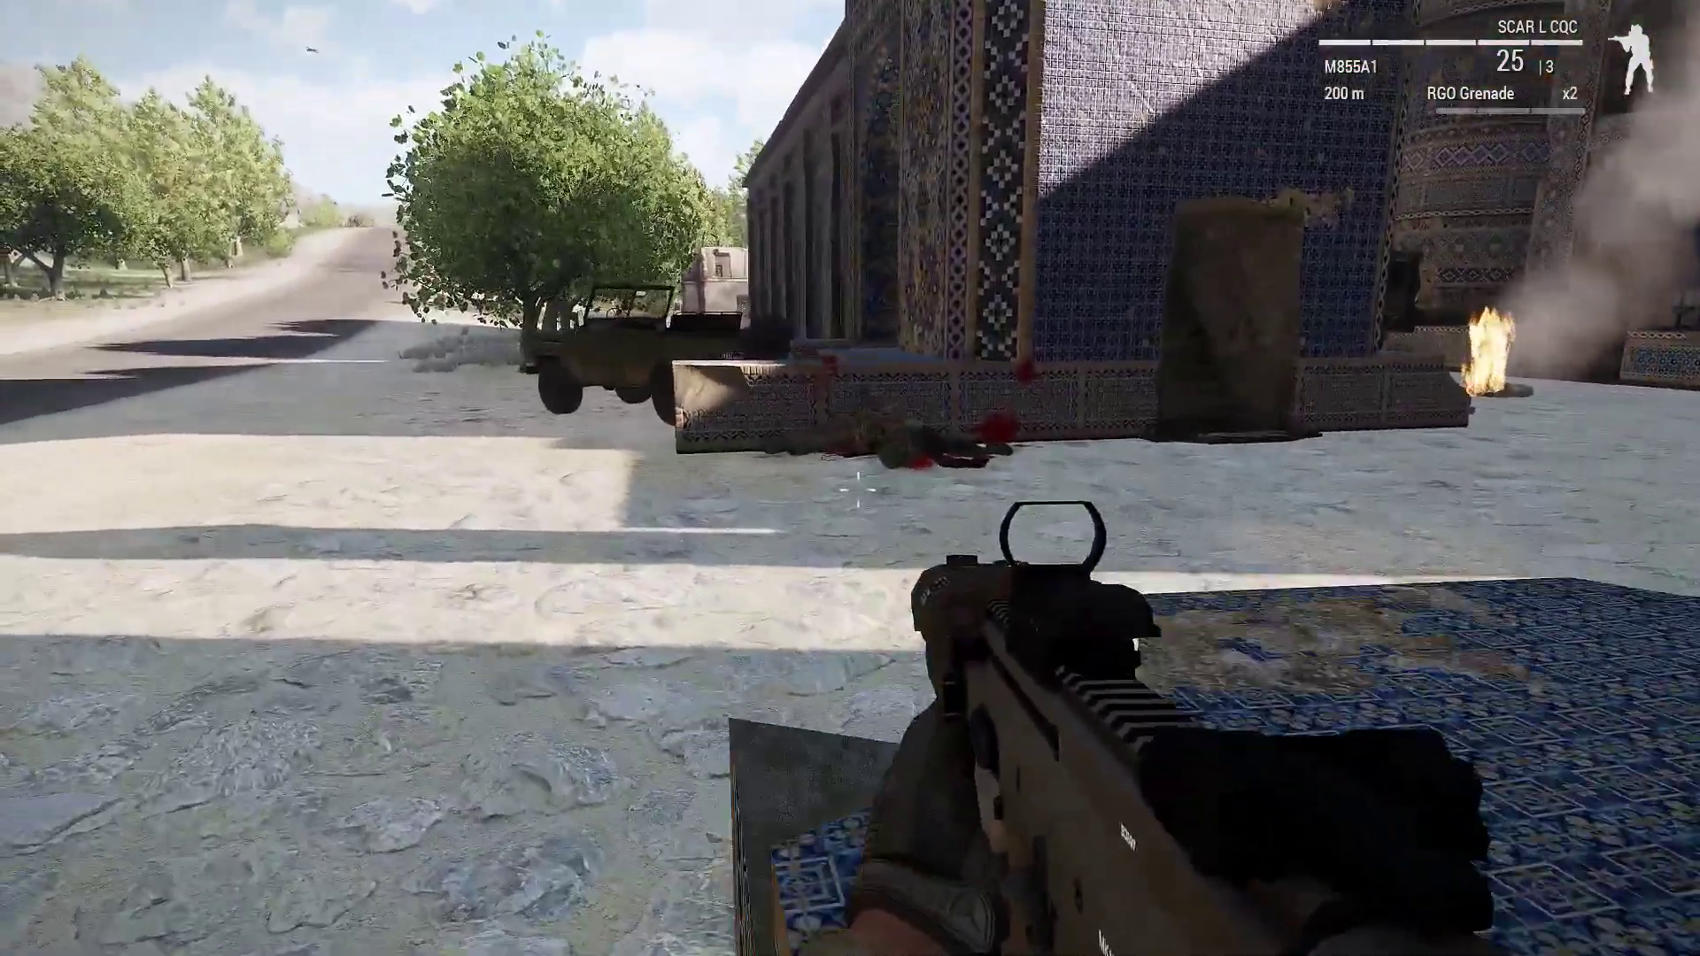
pyautogui.press('w')
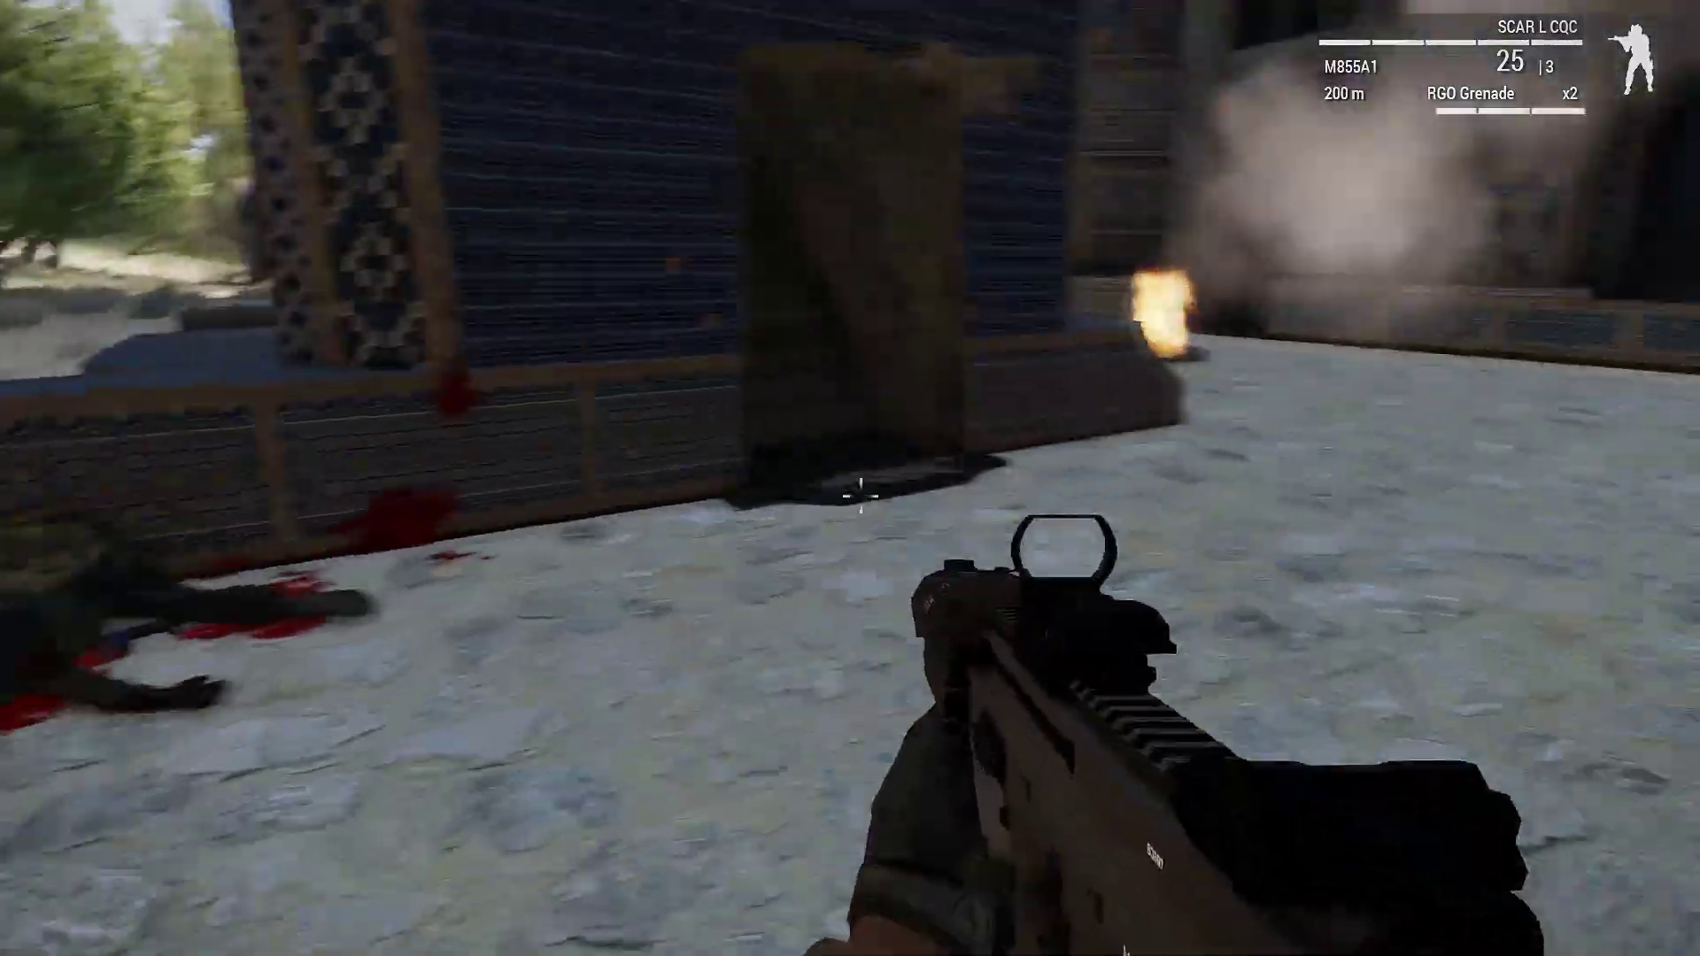
pyautogui.press('w')
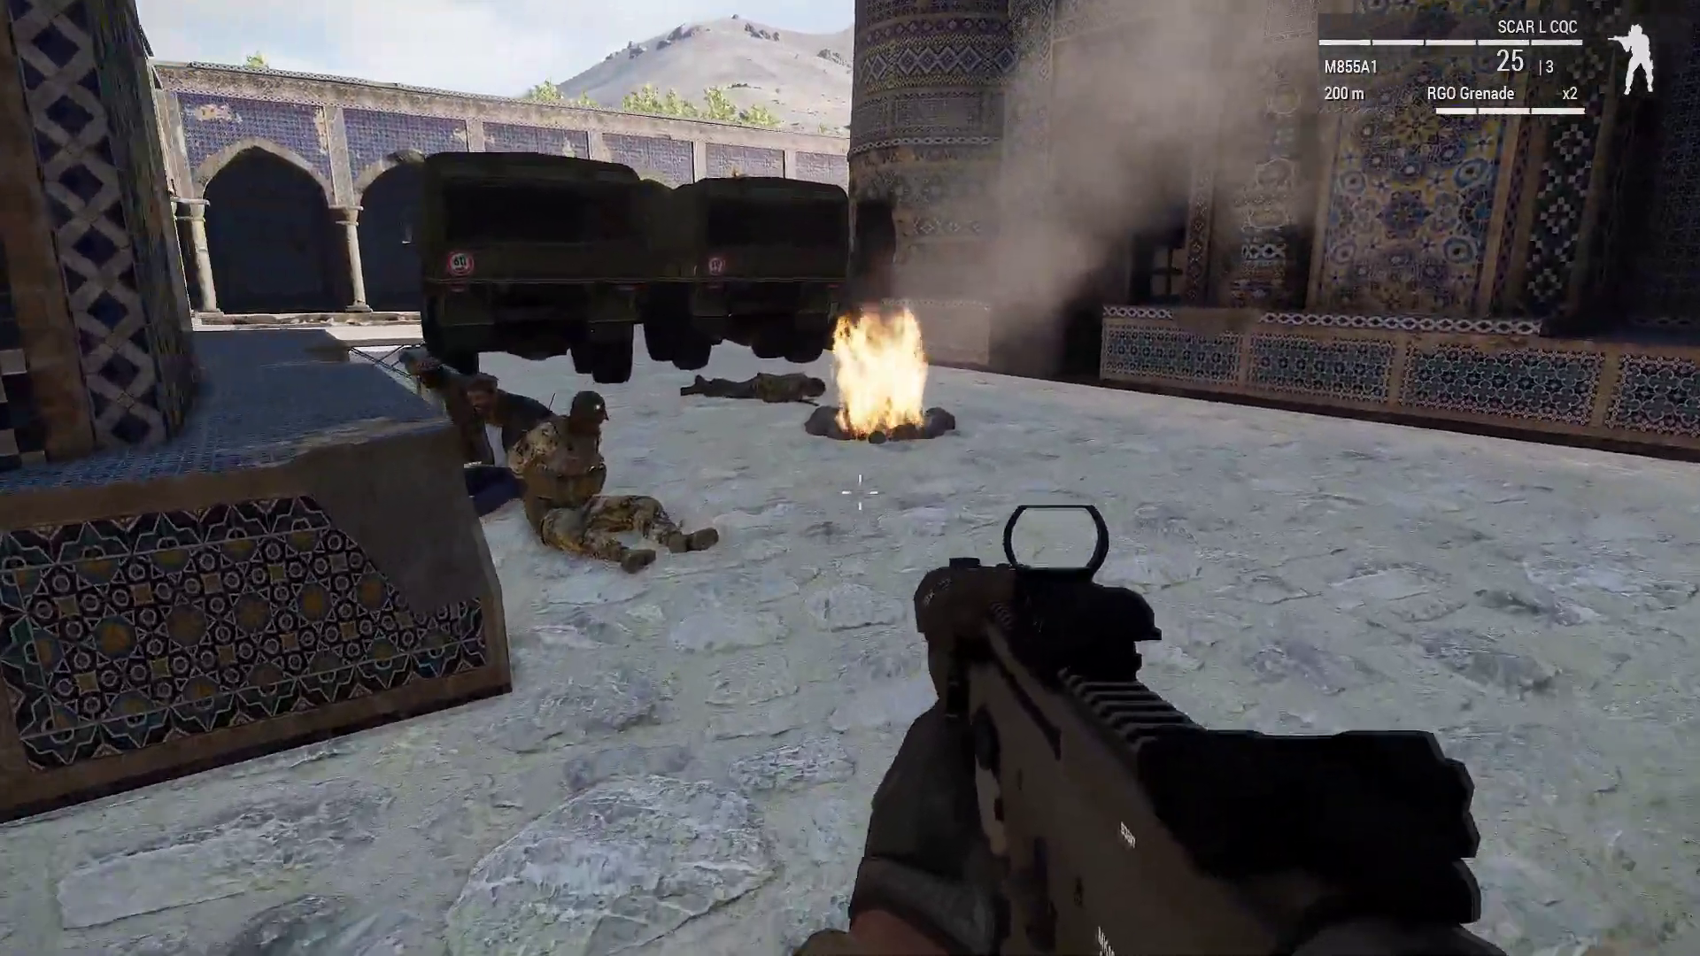
pyautogui.press('KP_Enter')
pyautogui.press('x')
pyautogui.press('w')
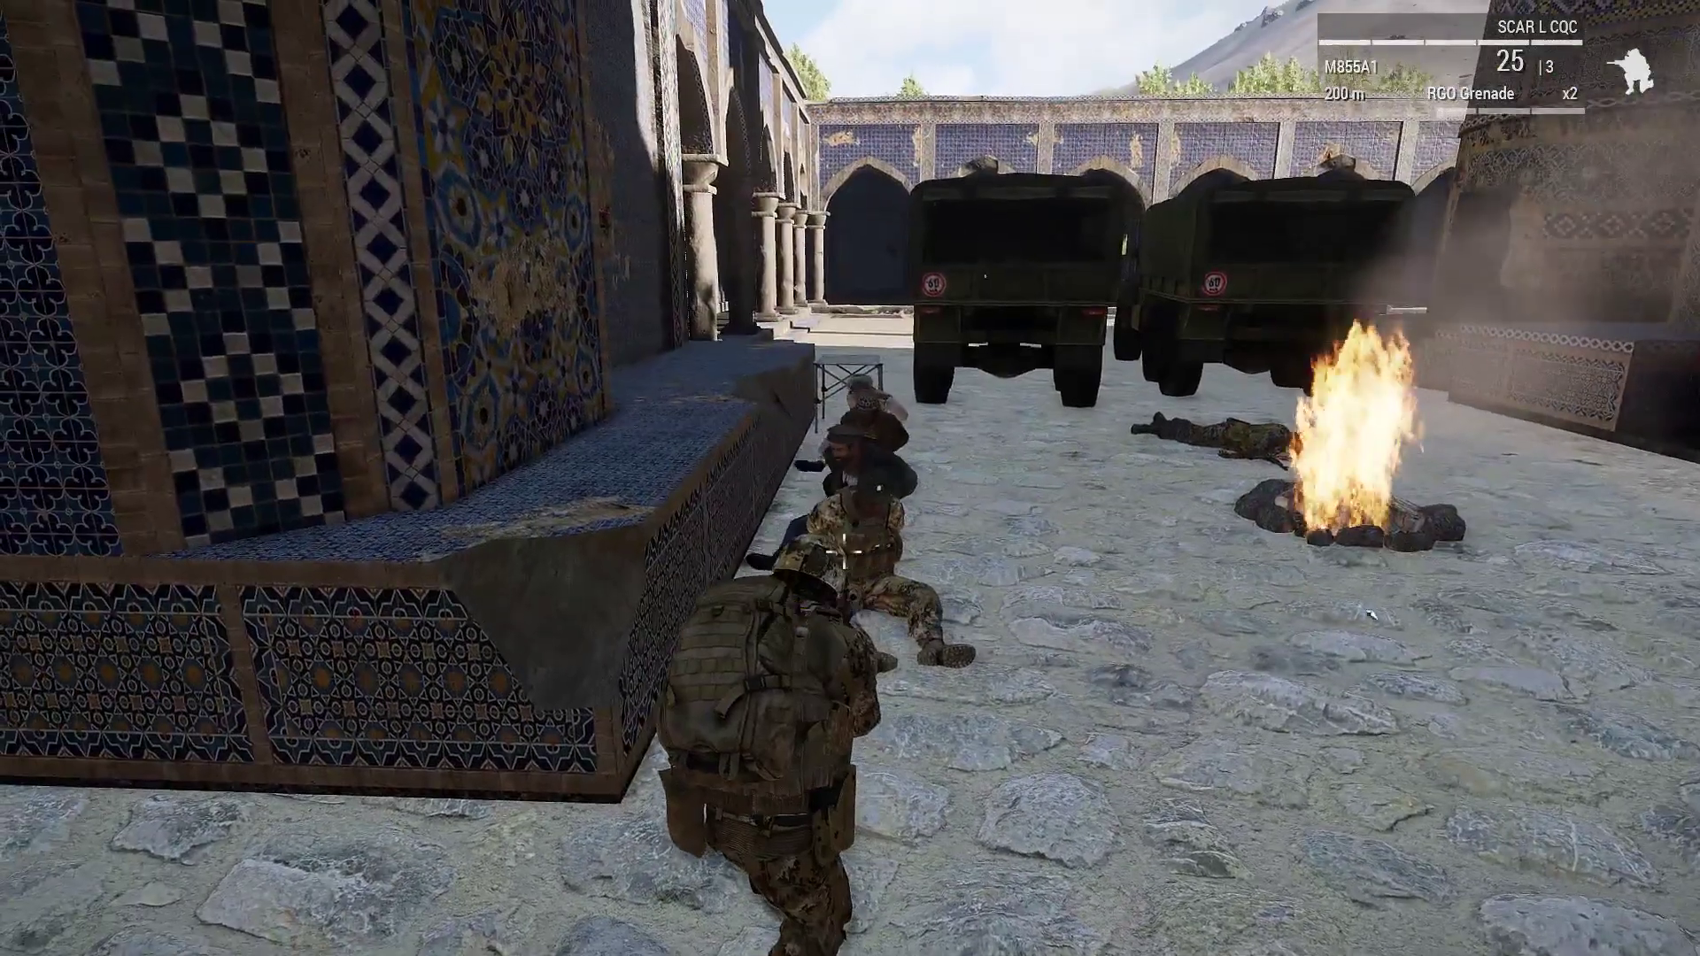
pyautogui.press('space')
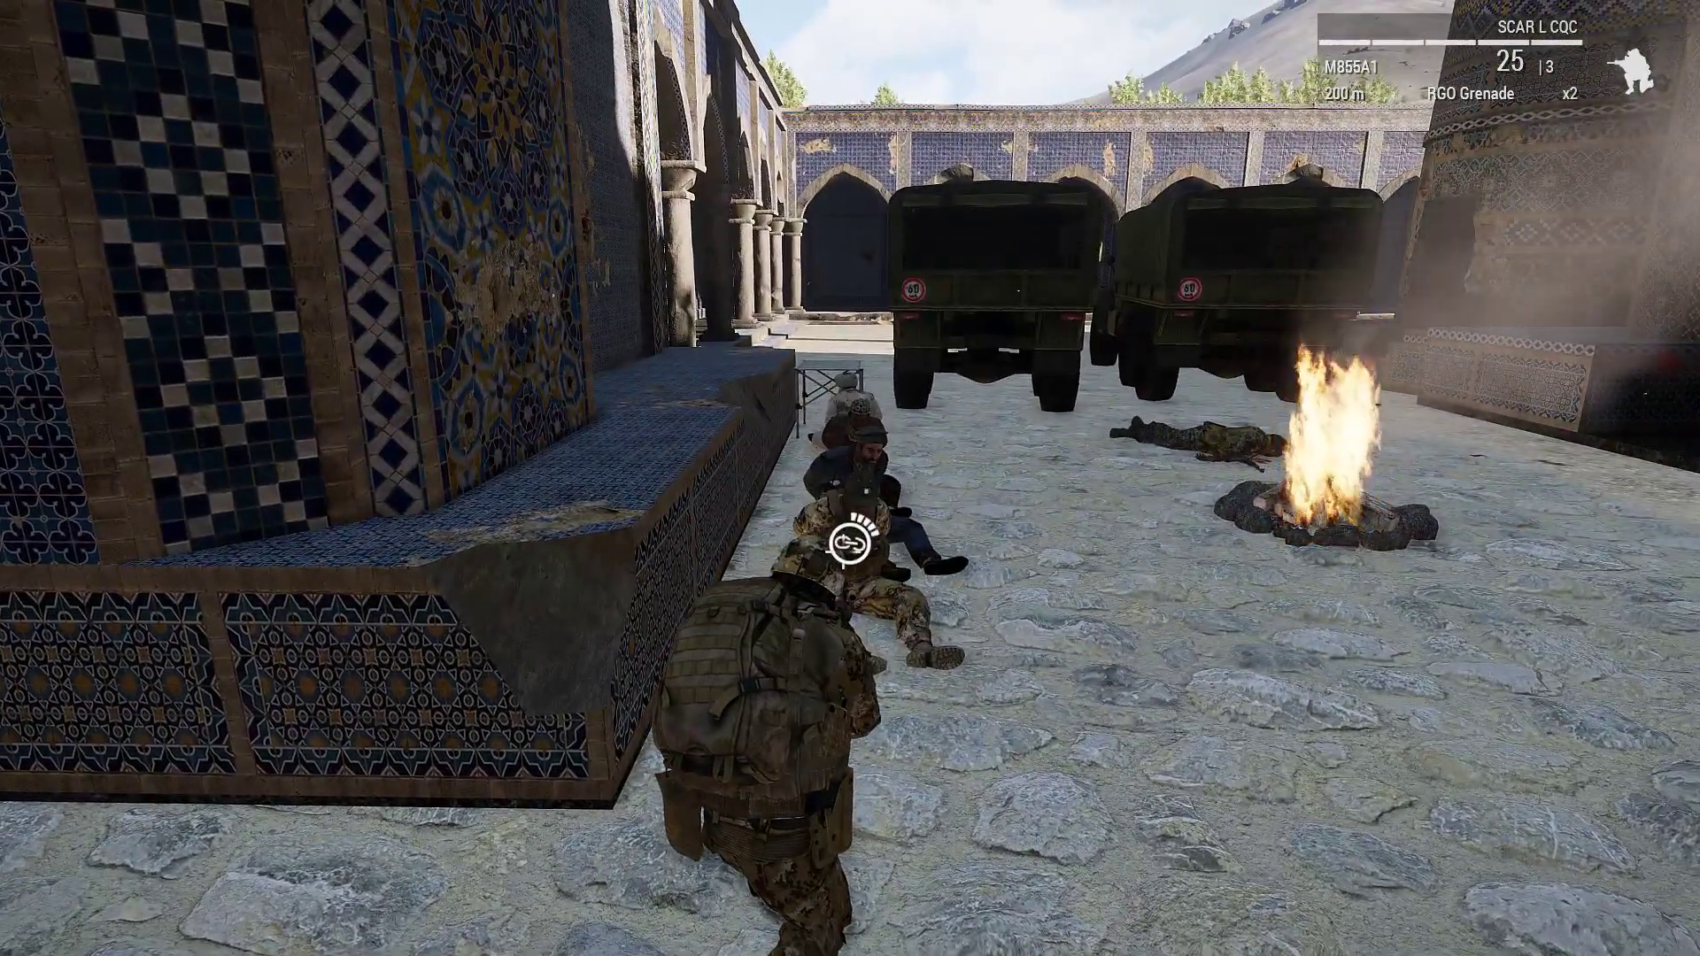
pyautogui.press('space')
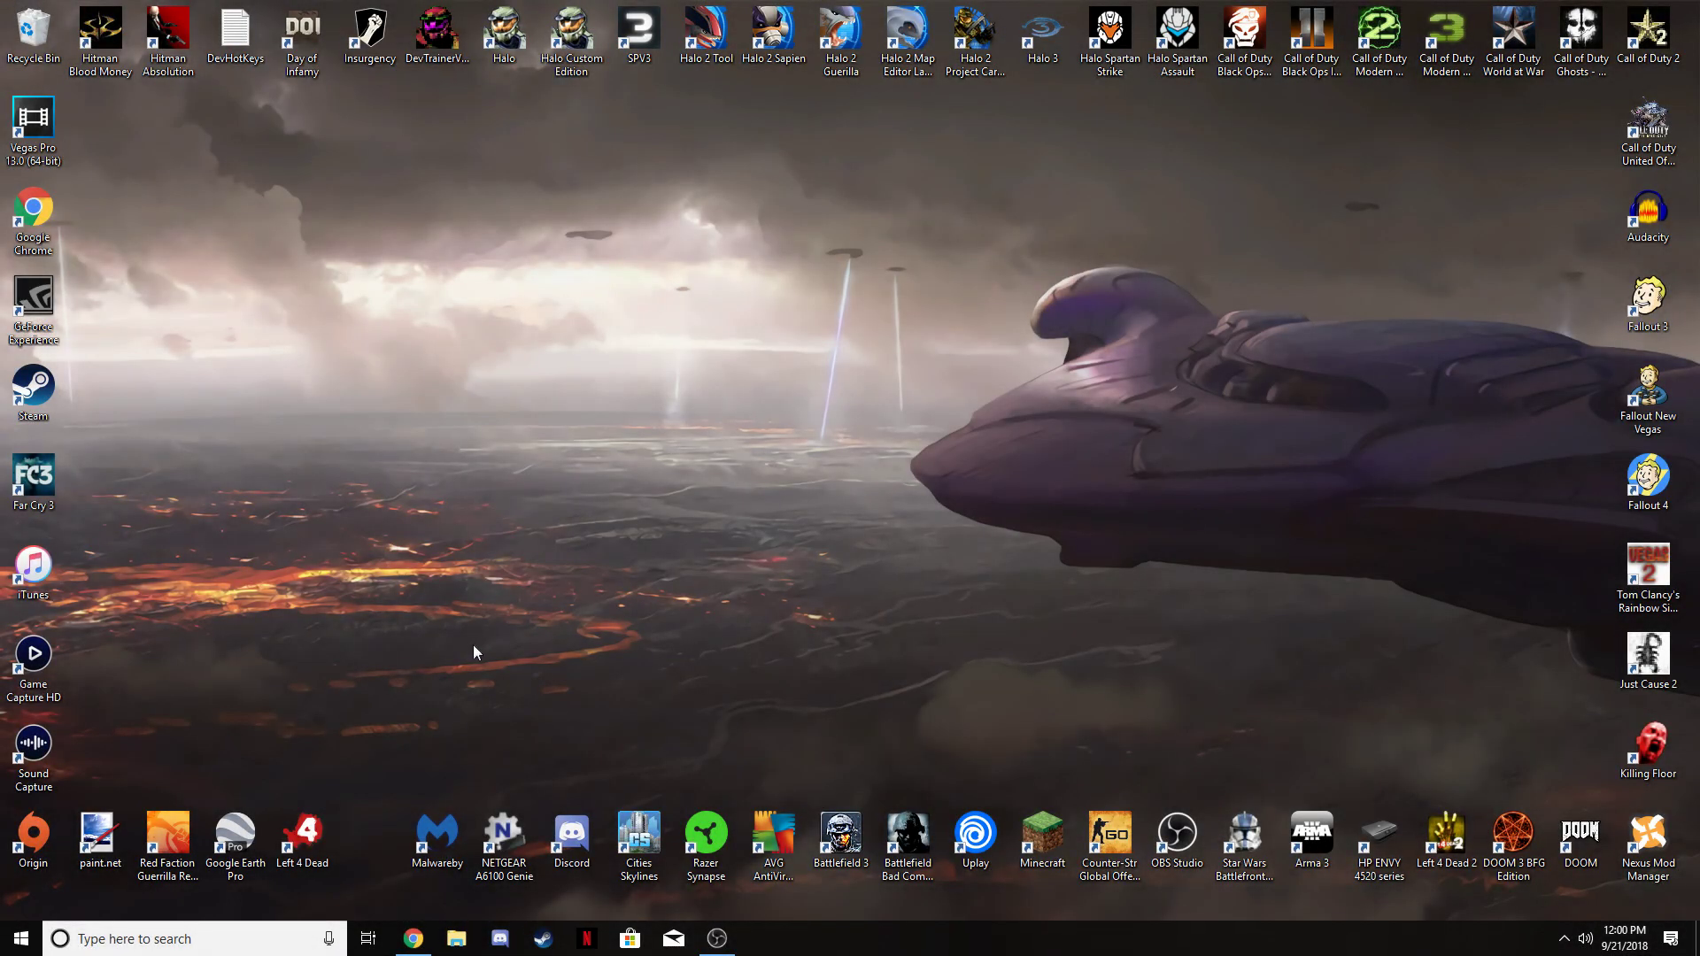
# - Switch to Steam and open the launch options from the properties of Arma 3
pyautogui.click(542, 941)
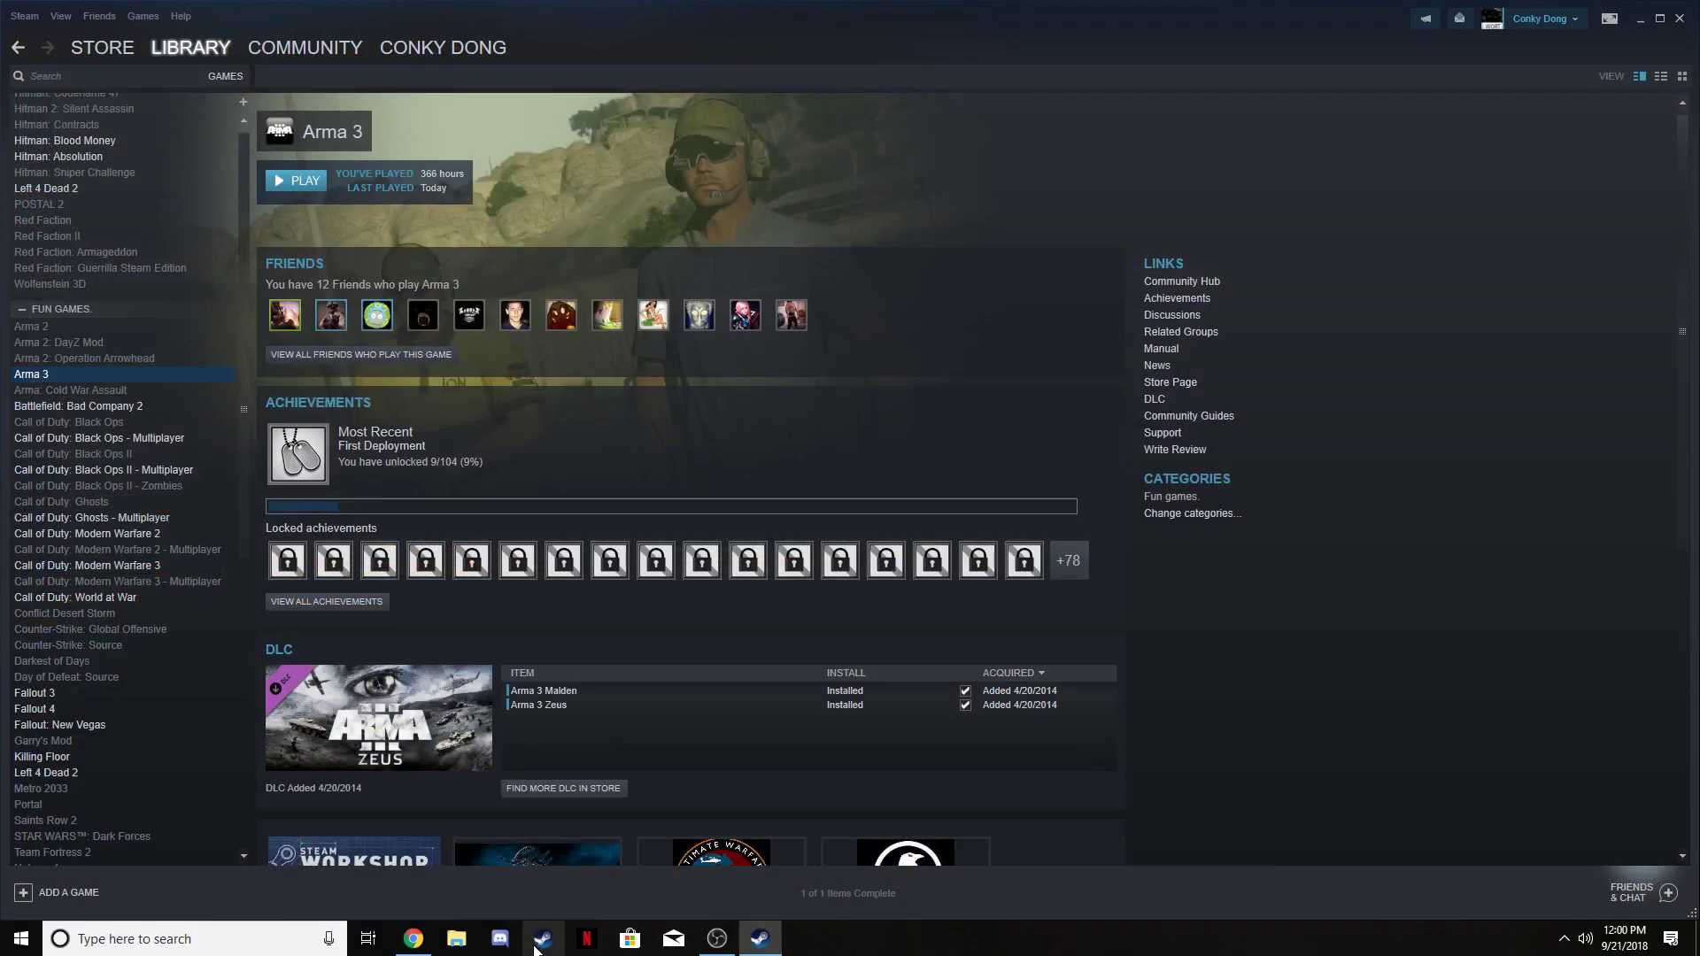
pyautogui.rightClick(72, 379)
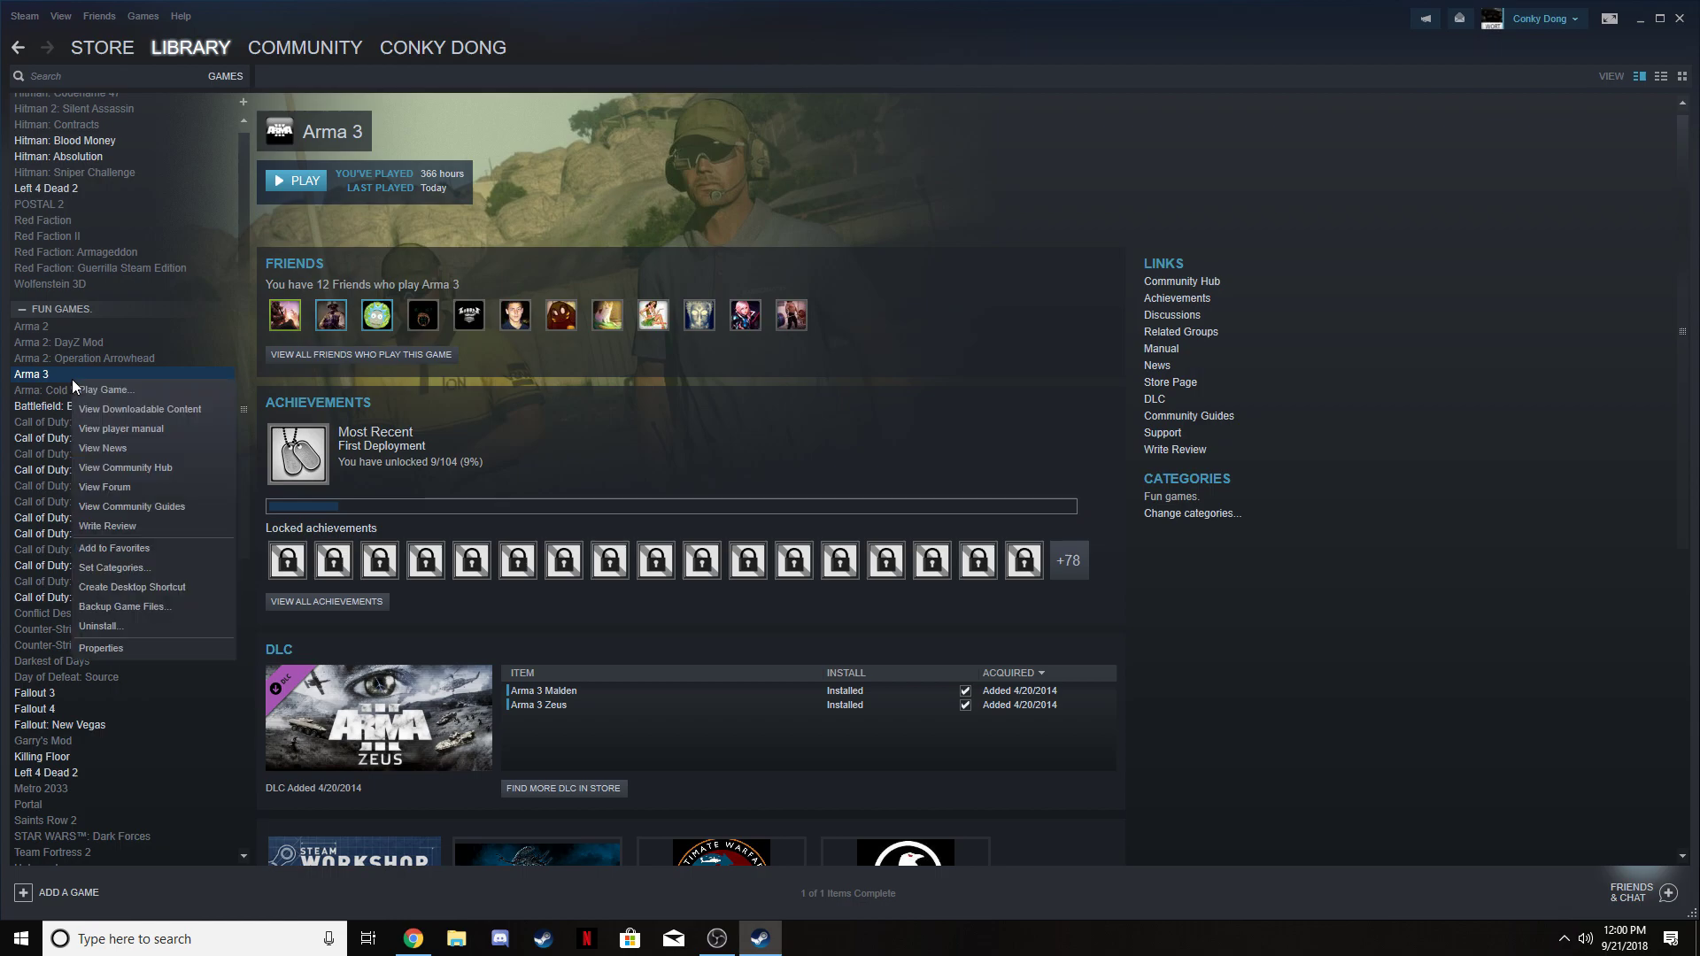
pyautogui.click(132, 647)
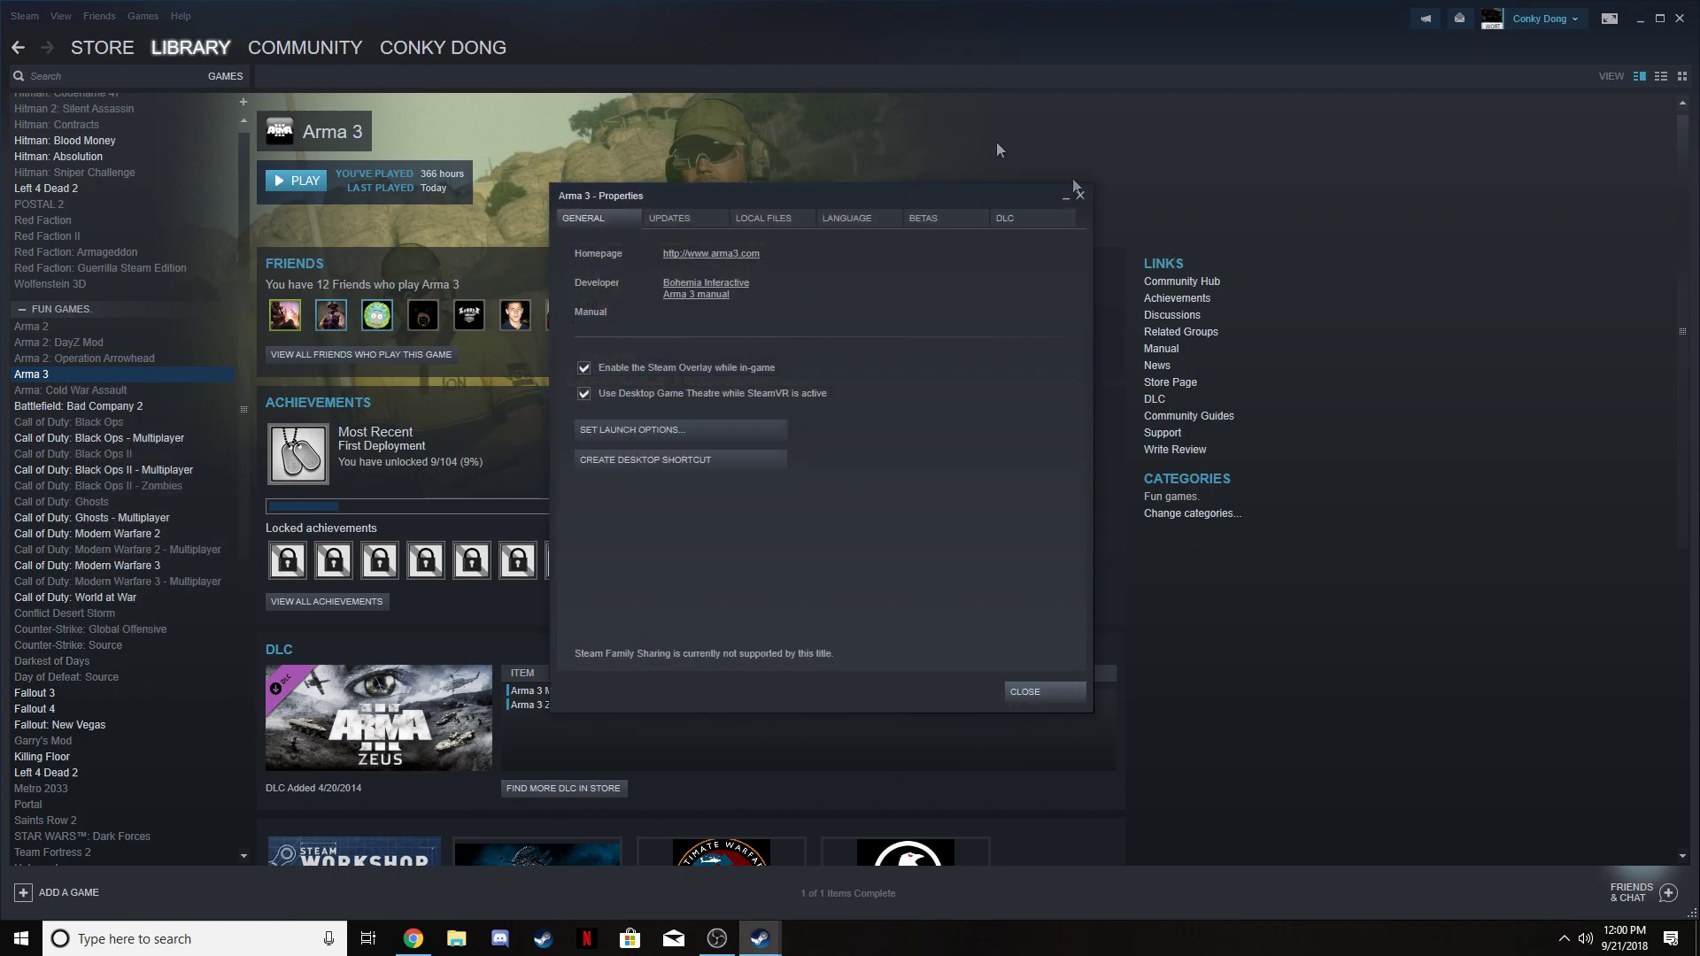
pyautogui.click(703, 437)
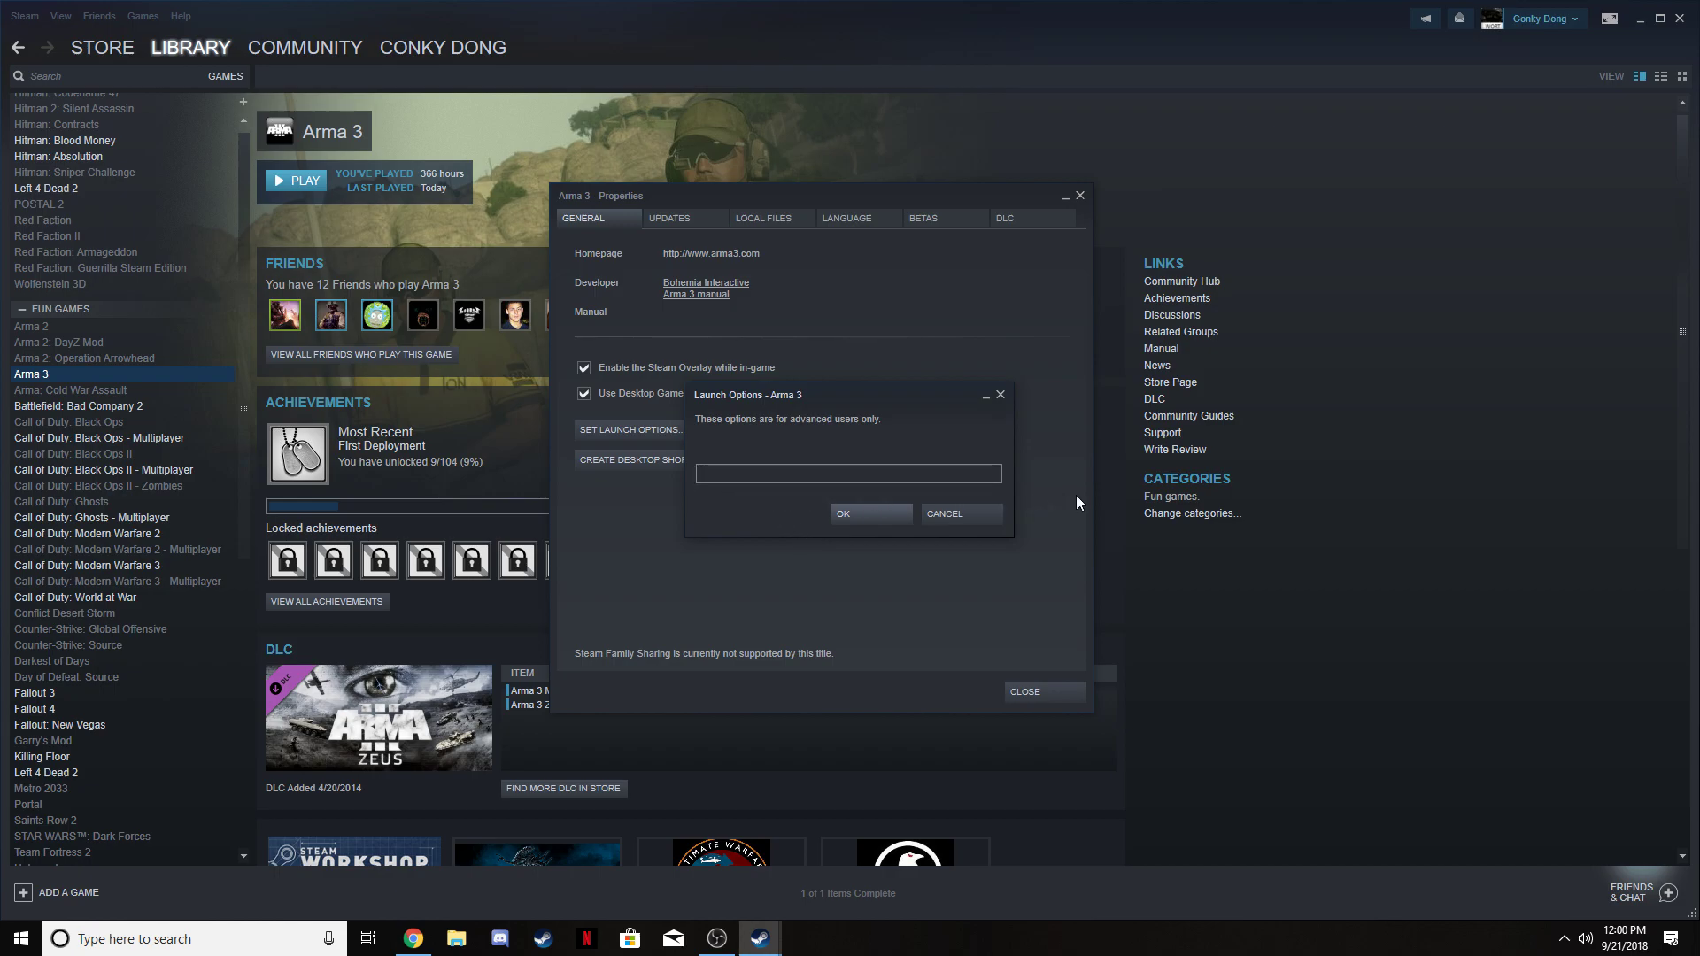
# - In File Explorer, open the Arma 3 folder under Software Directory\Steam\steamapps\common
pyautogui.click(457, 939)
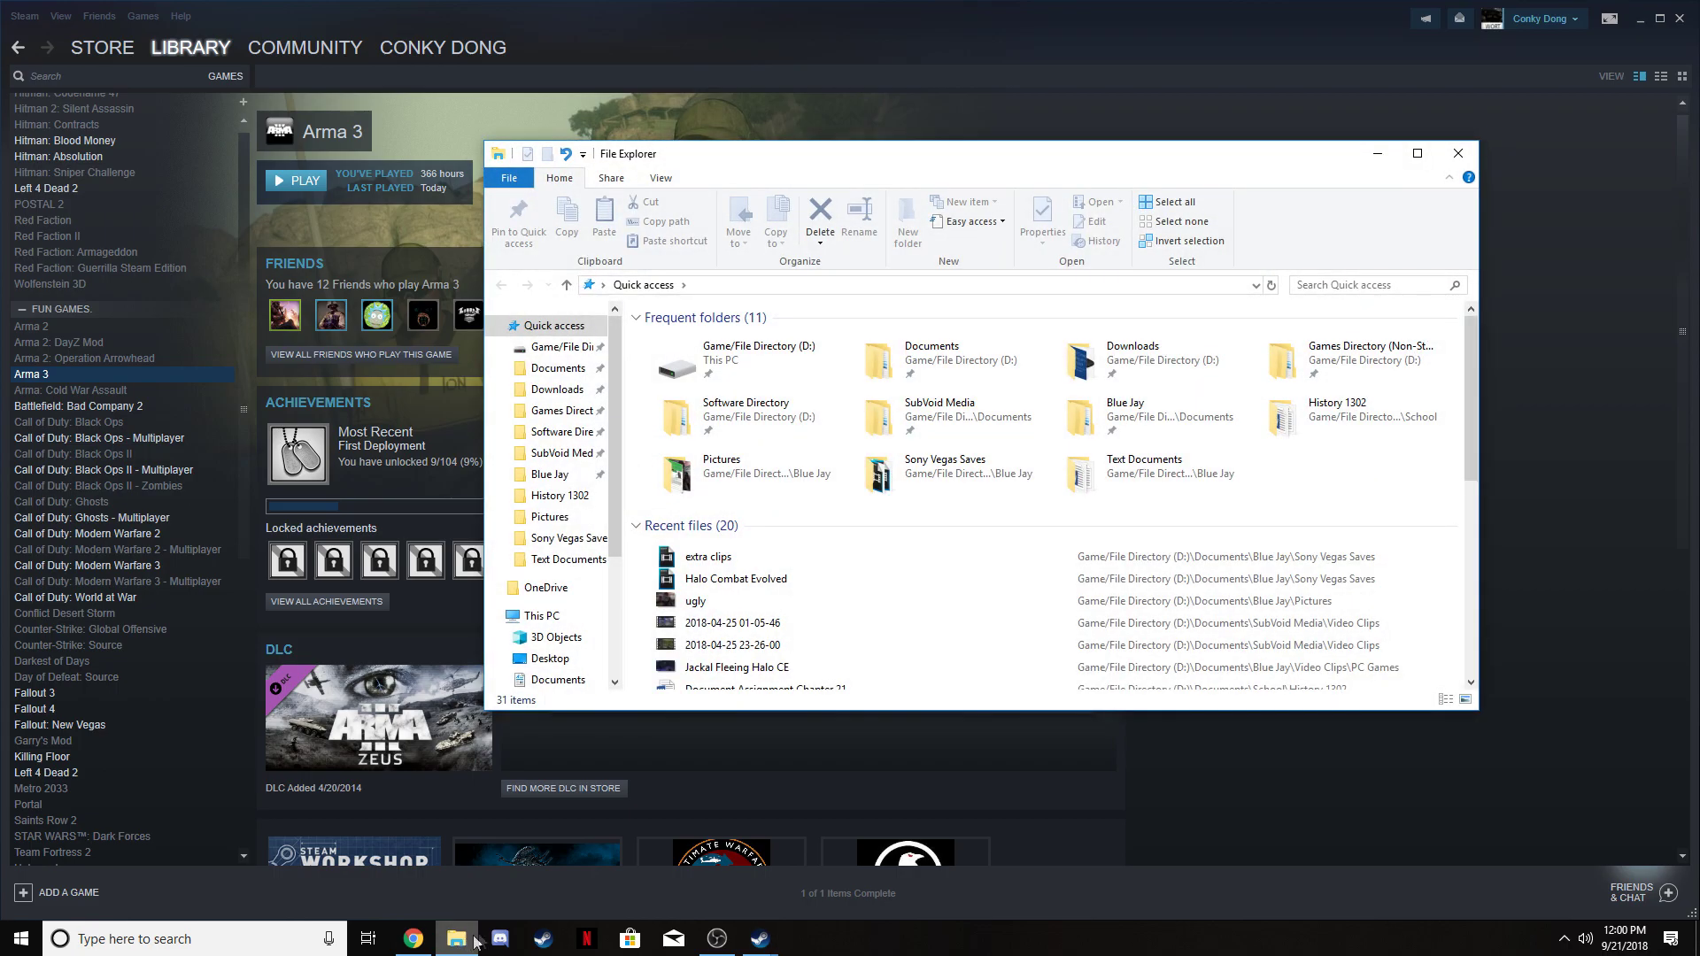
pyautogui.click(562, 433)
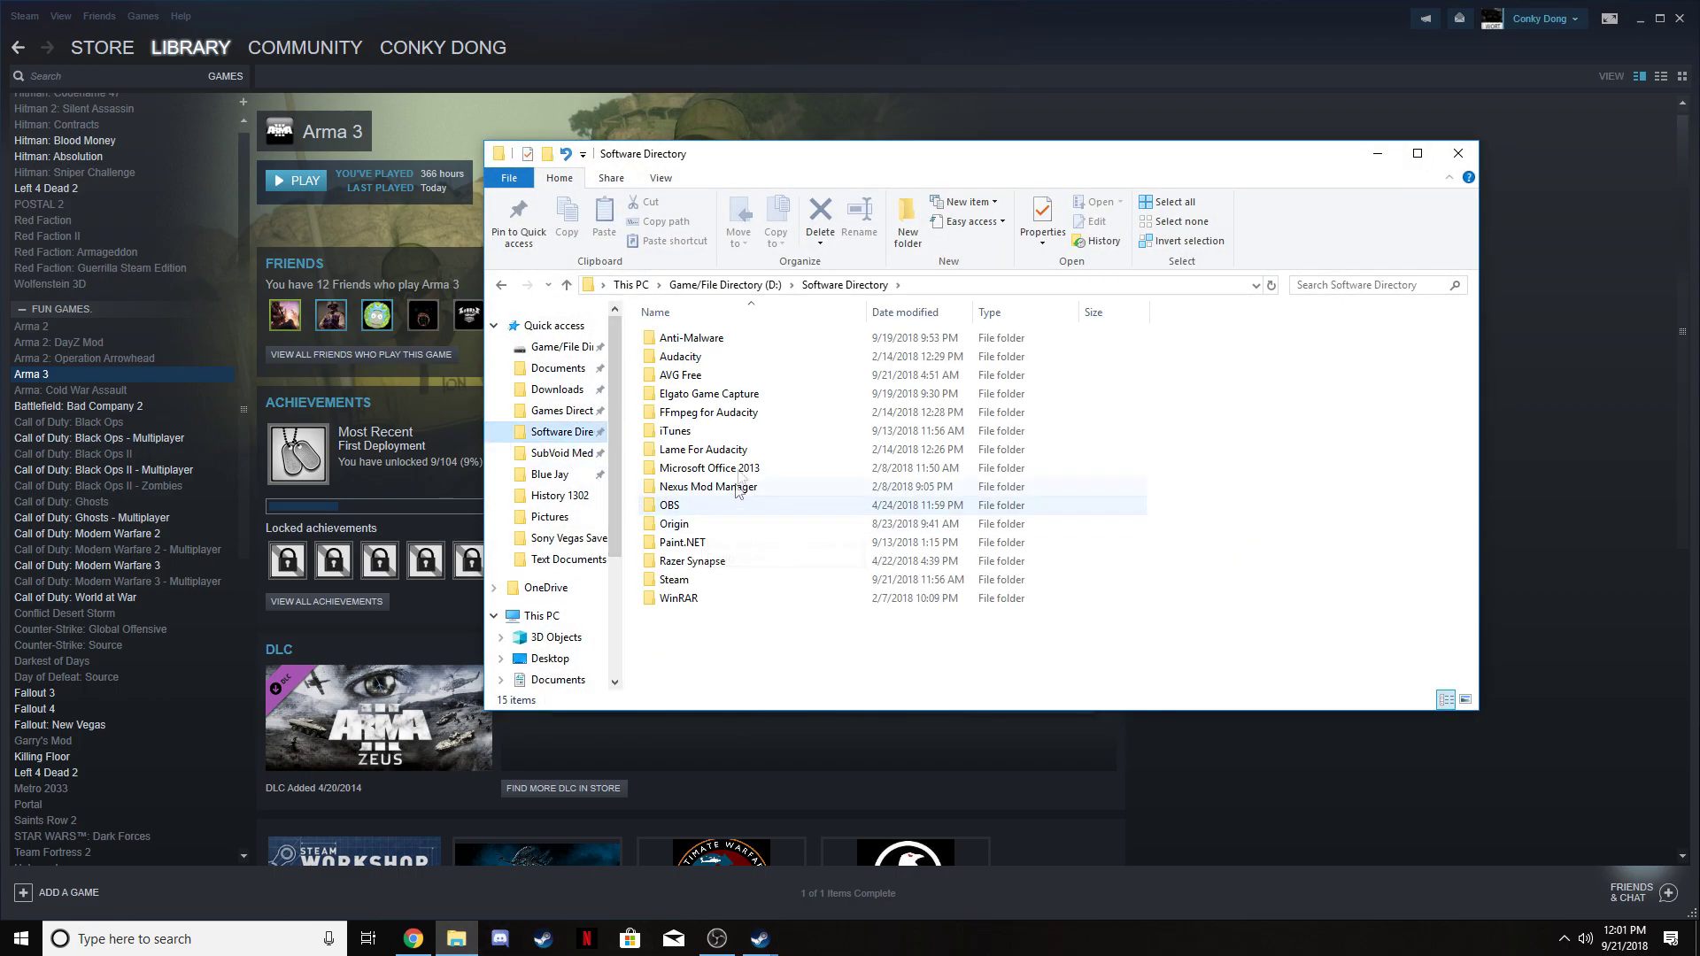
pyautogui.doubleClick(687, 580)
pyautogui.scroll(-2, 735, 633)
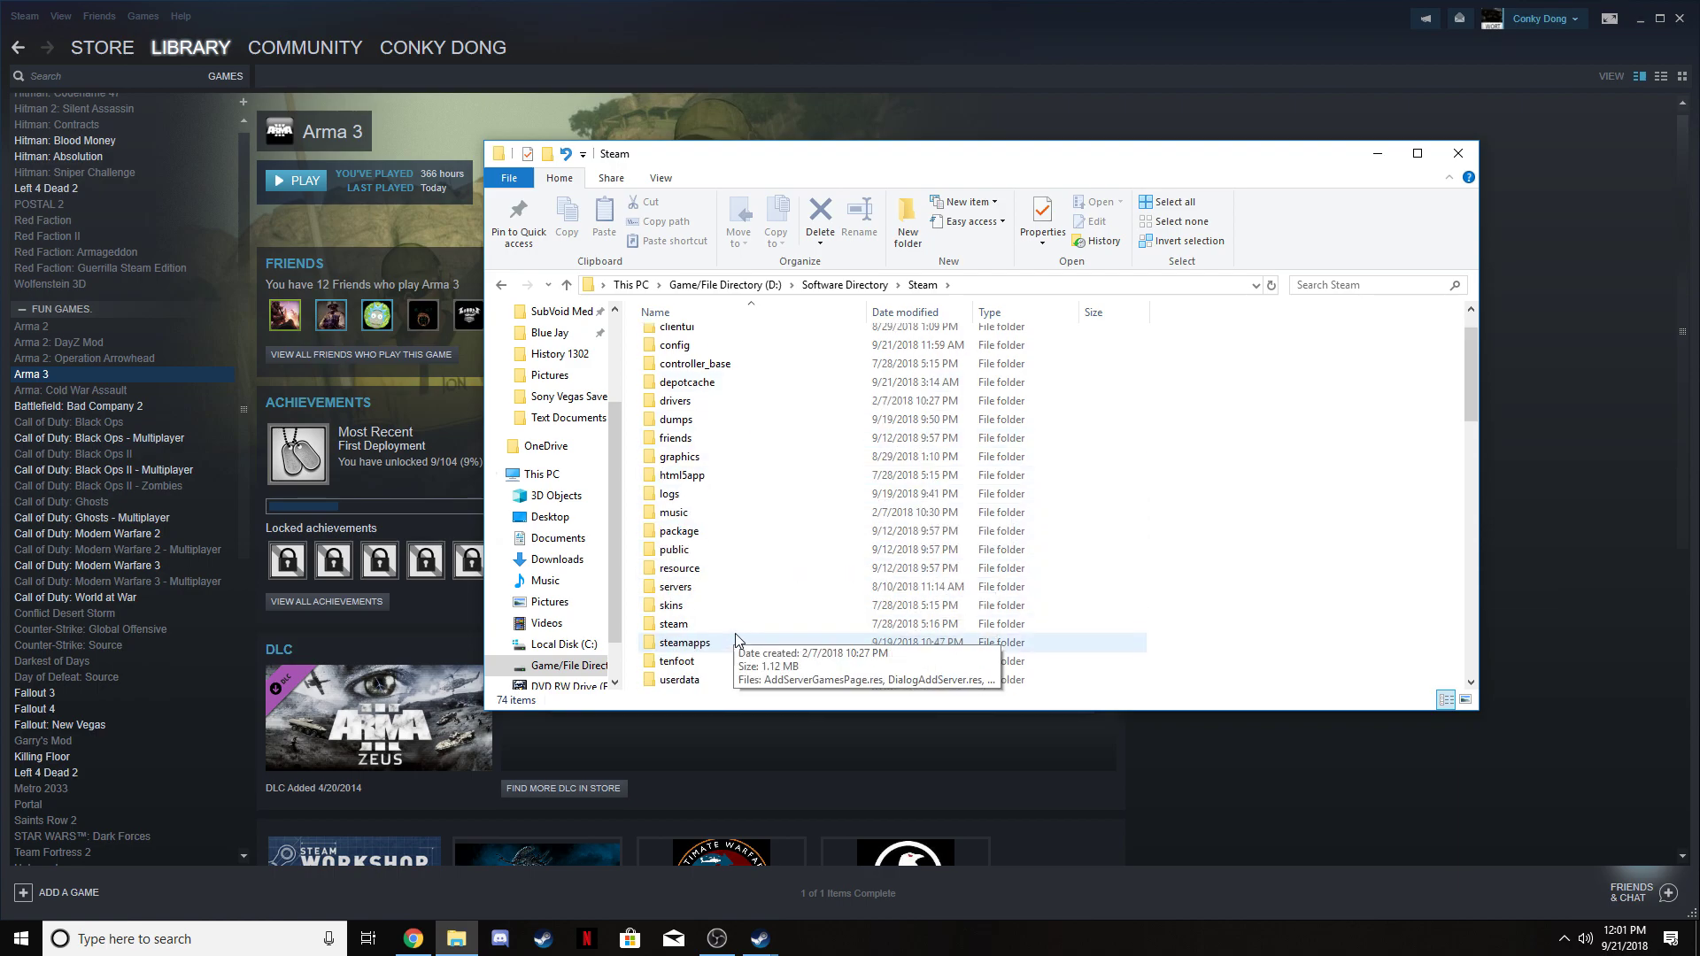
pyautogui.doubleClick(724, 591)
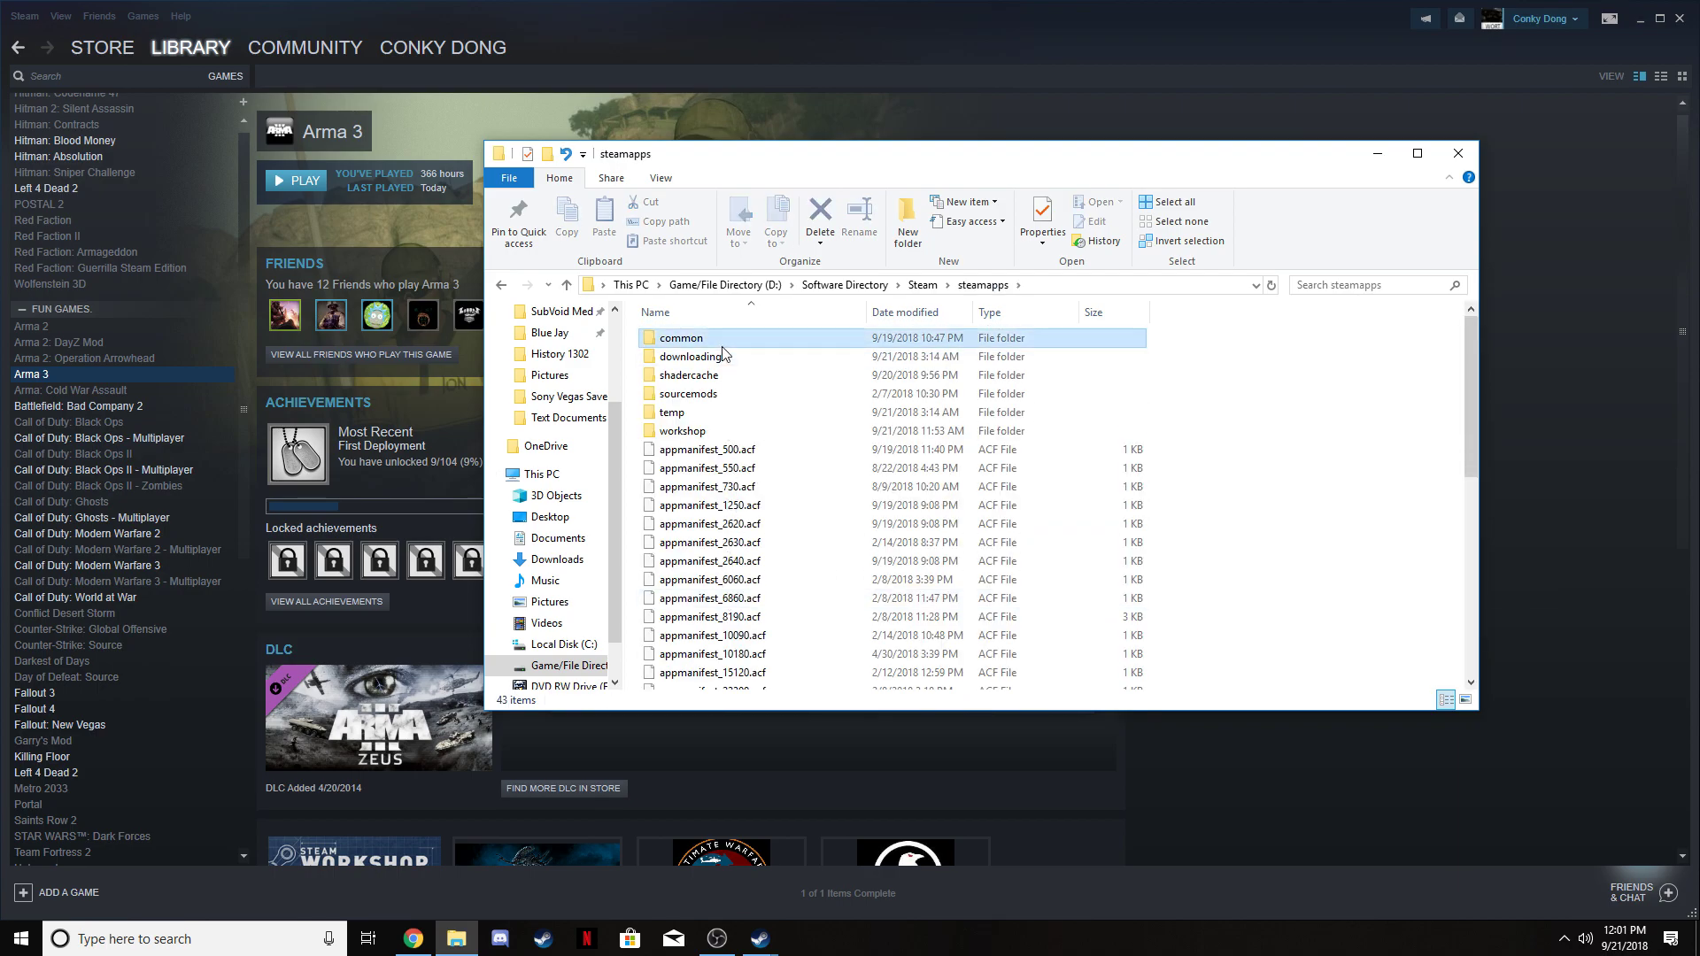
pyautogui.doubleClick(721, 344)
pyautogui.click(720, 345)
pyautogui.doubleClick(722, 345)
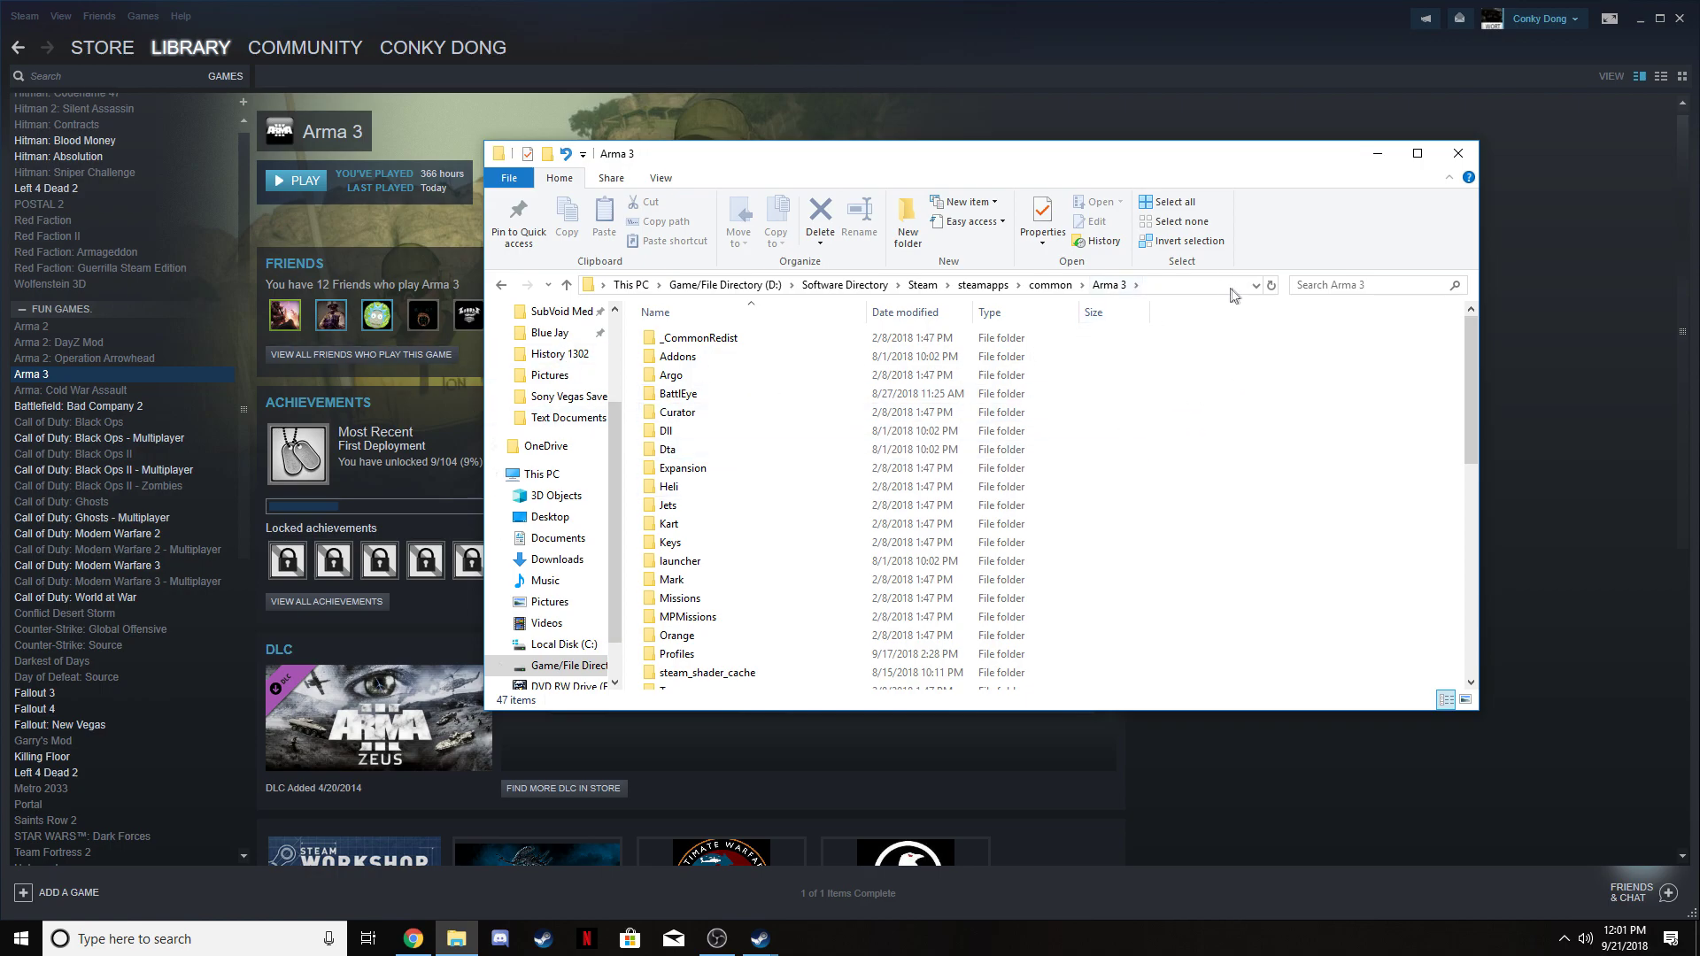
# - Copy the full path of the Arma 3 folder and close the File Explorer window
pyautogui.click(1204, 289)
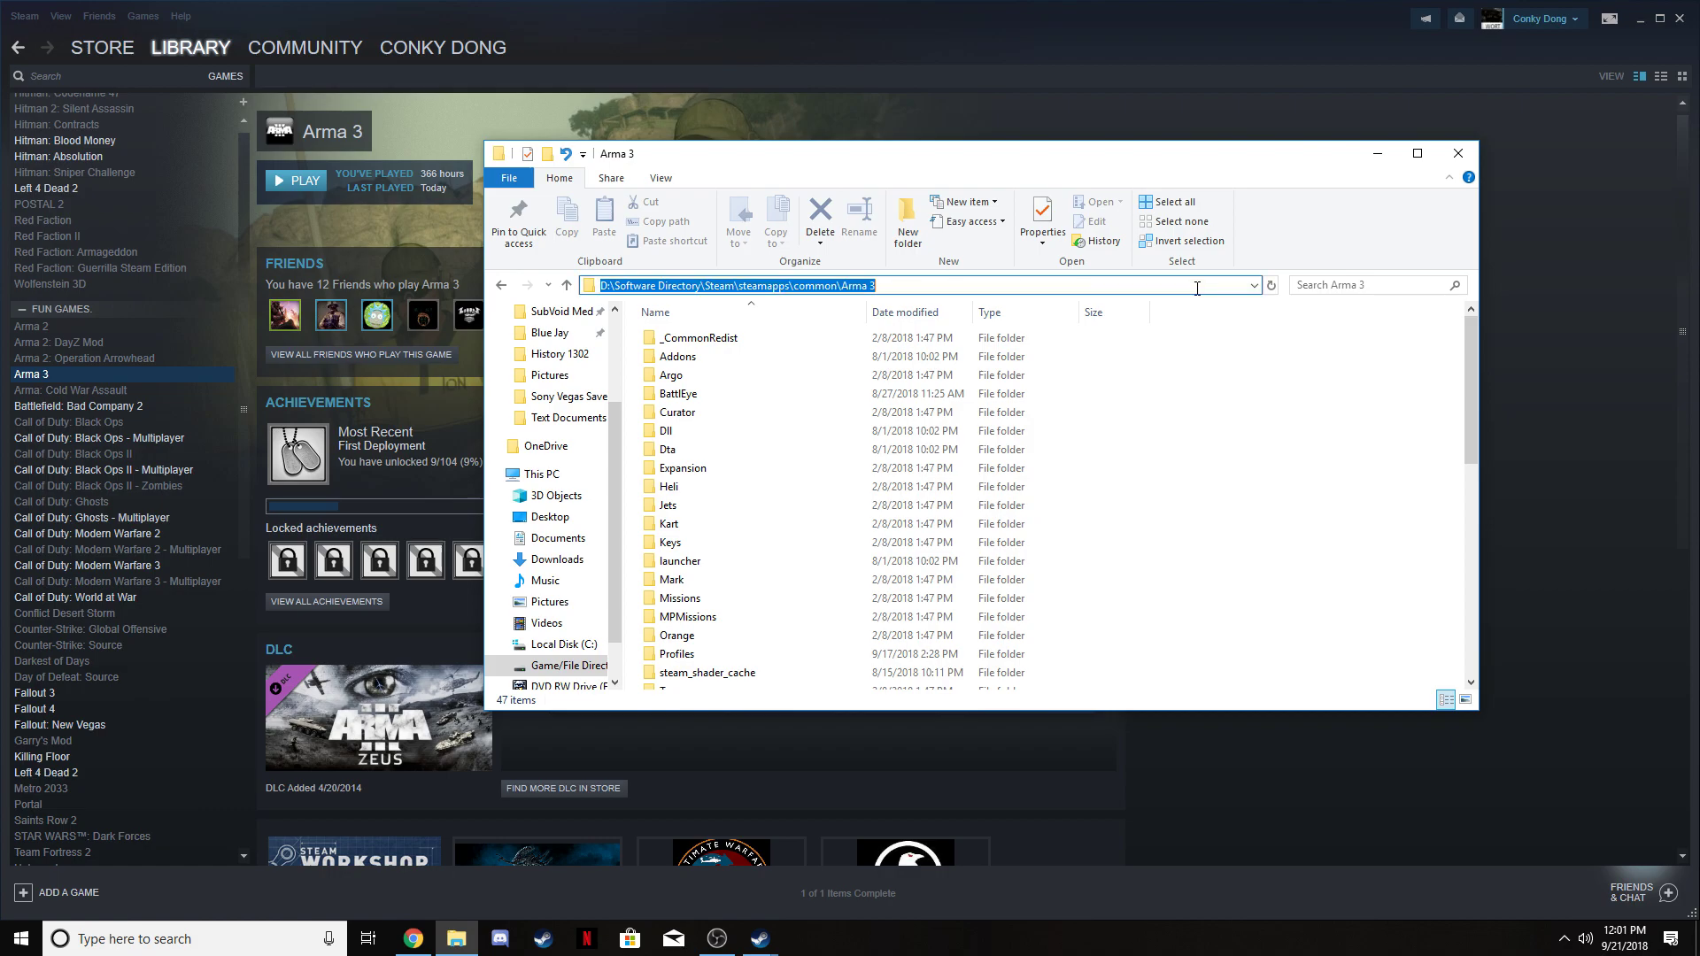
pyautogui.rightClick(764, 283)
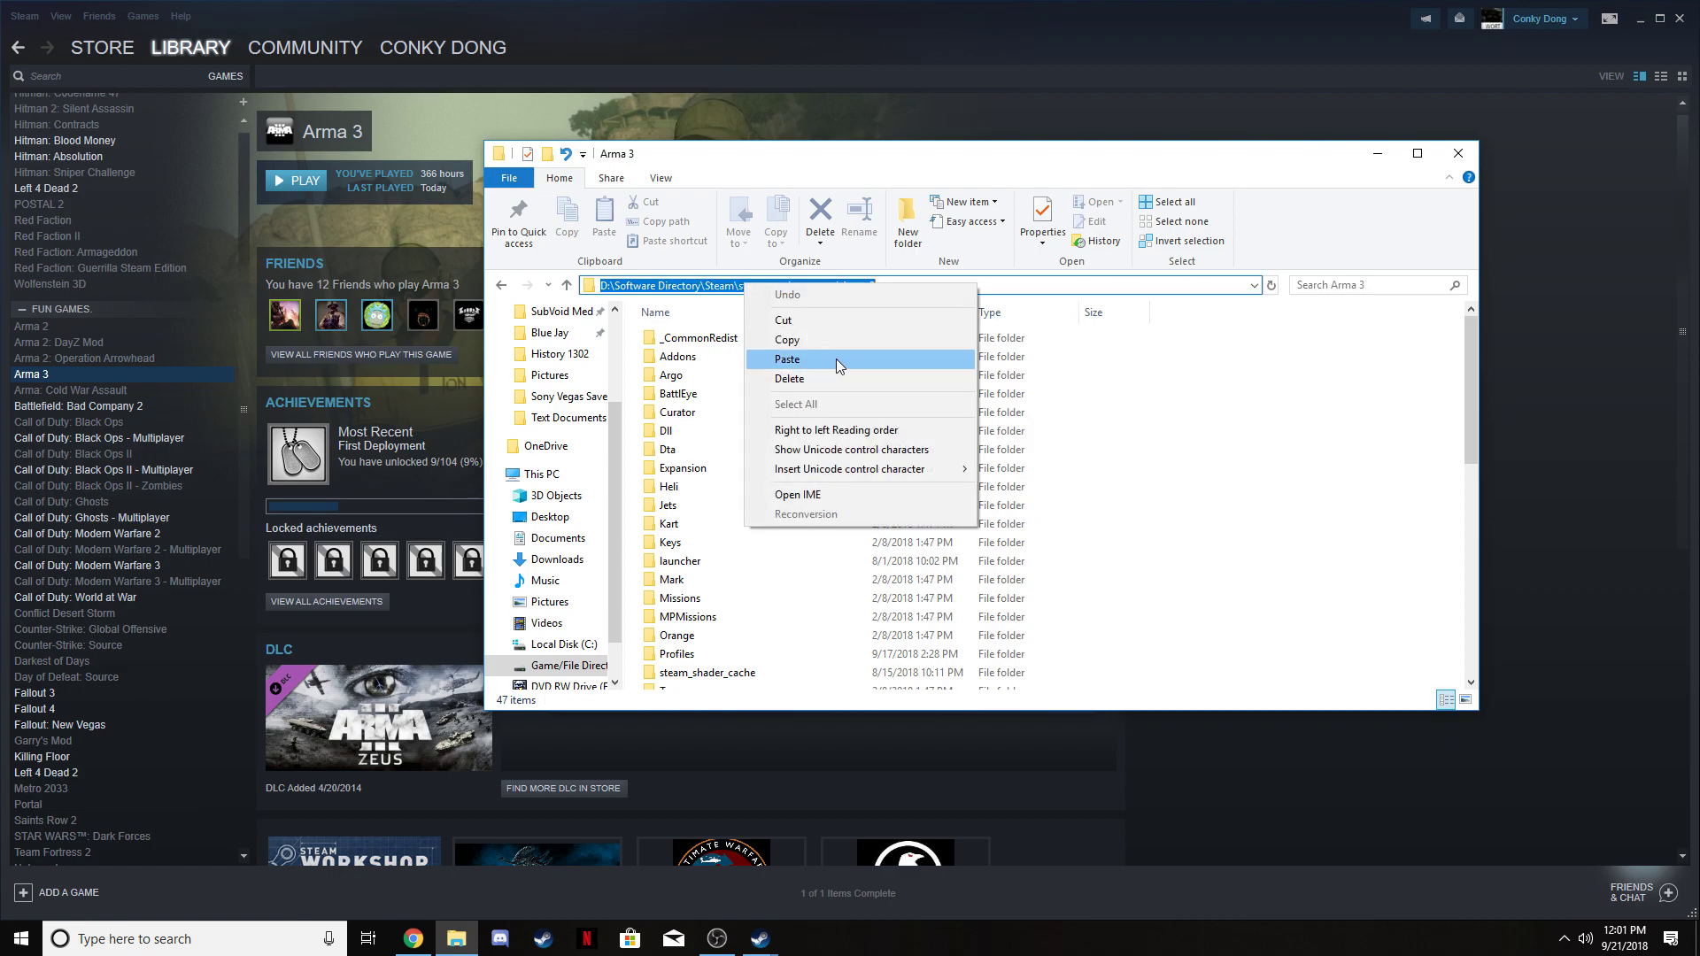
pyautogui.click(836, 359)
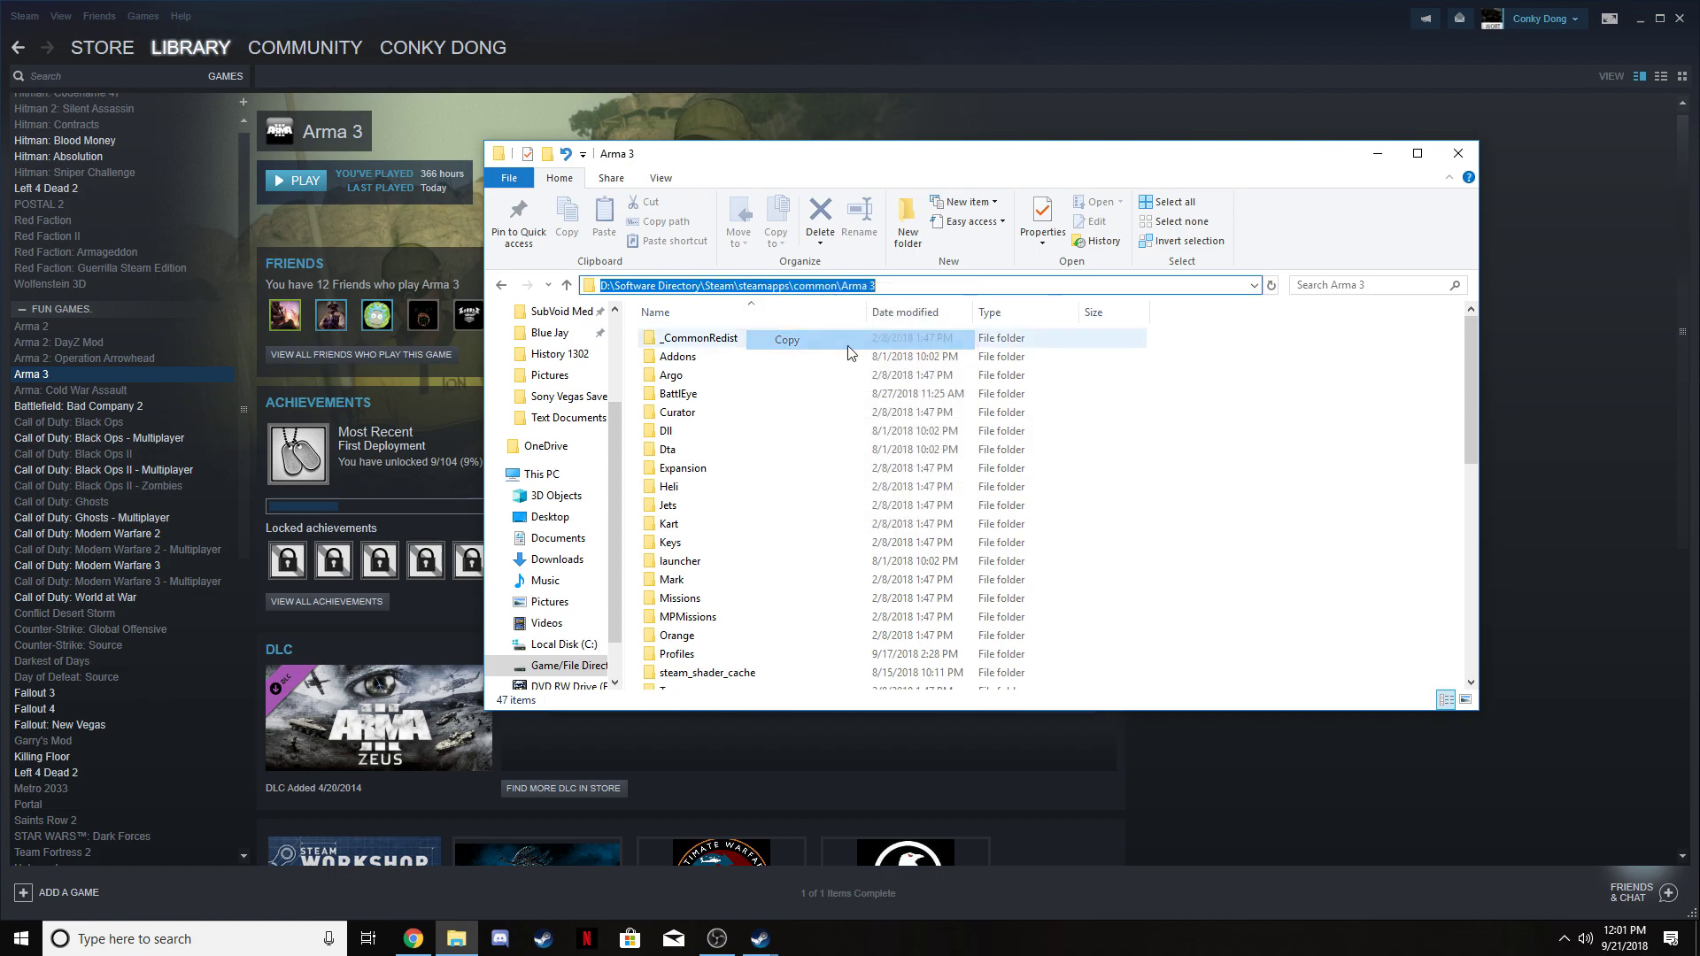
pyautogui.click(1458, 154)
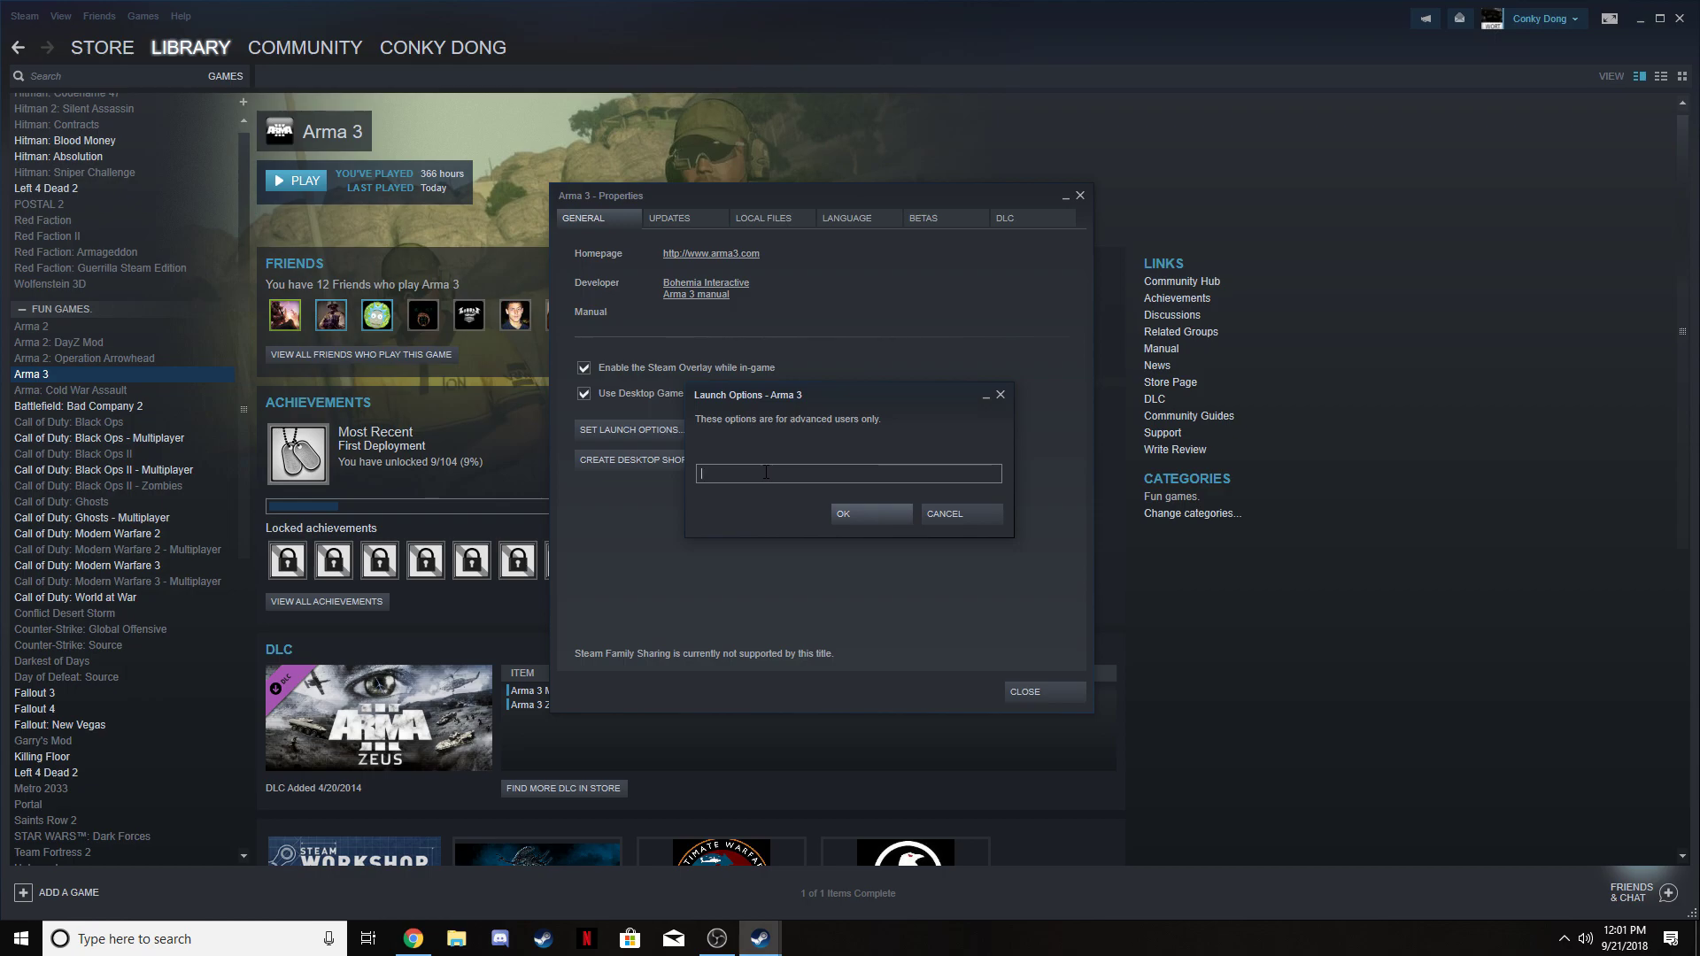
# - Set the launch options to the copied Arma 3 folder path followed by -profiles=Profiles, and close the properties
pyautogui.hotkey('ctrl', 'v')
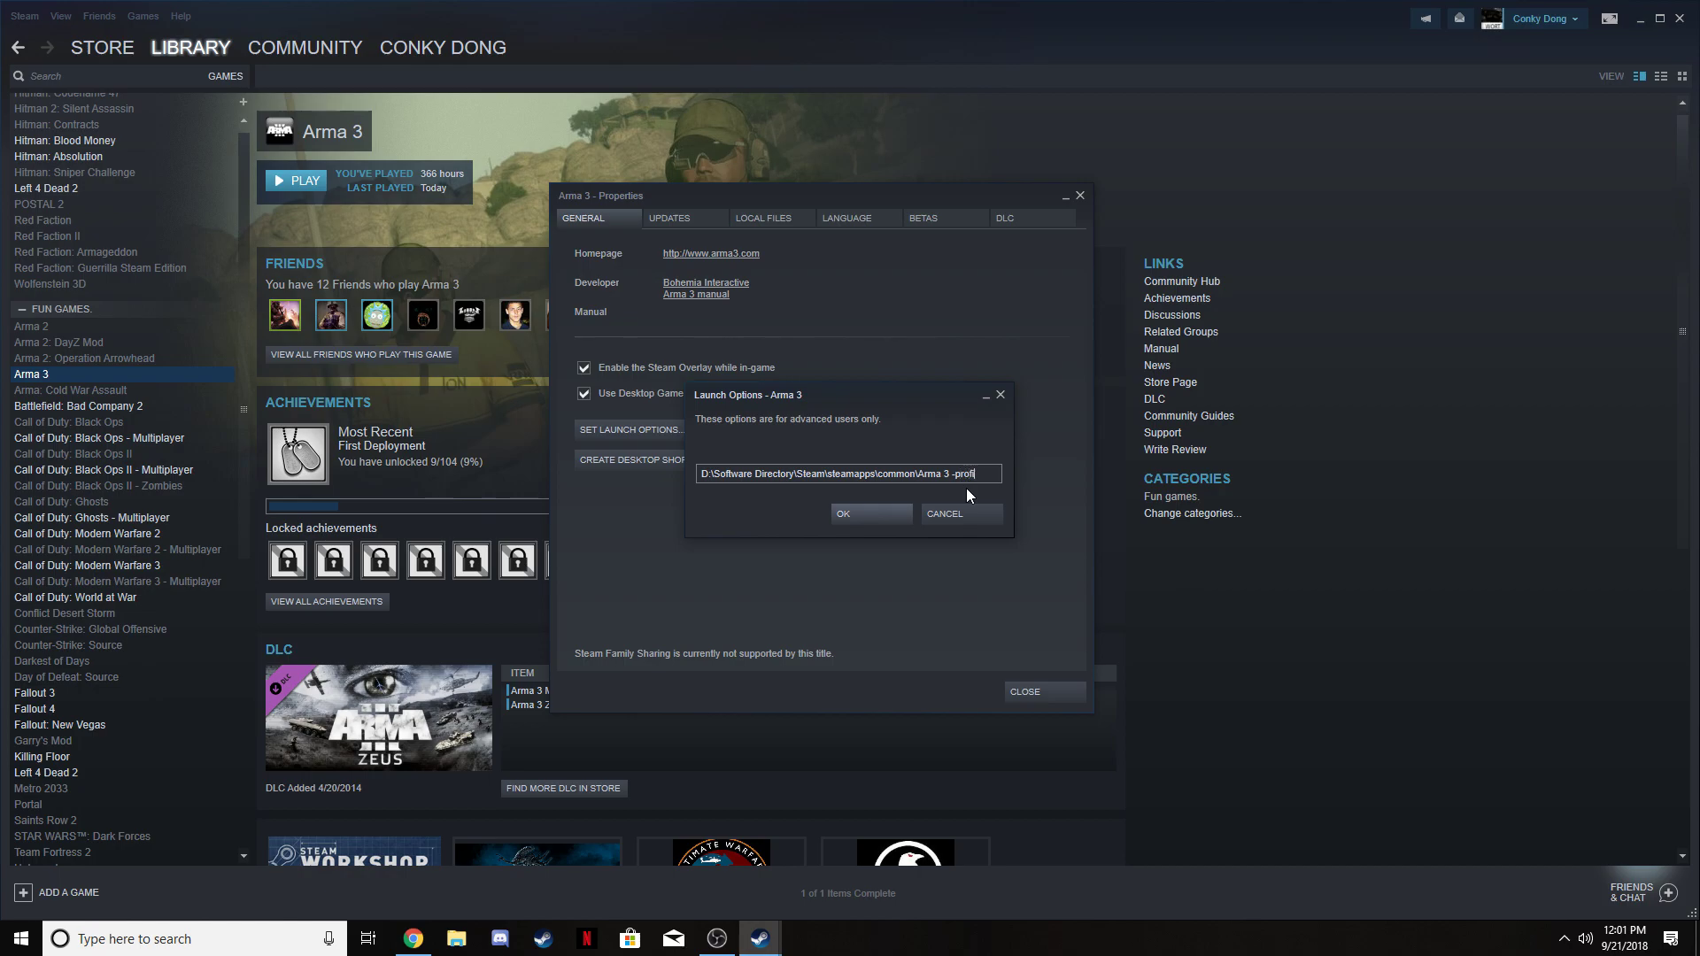
pyautogui.write('-profiles=Profiles')
pyautogui.click(886, 514)
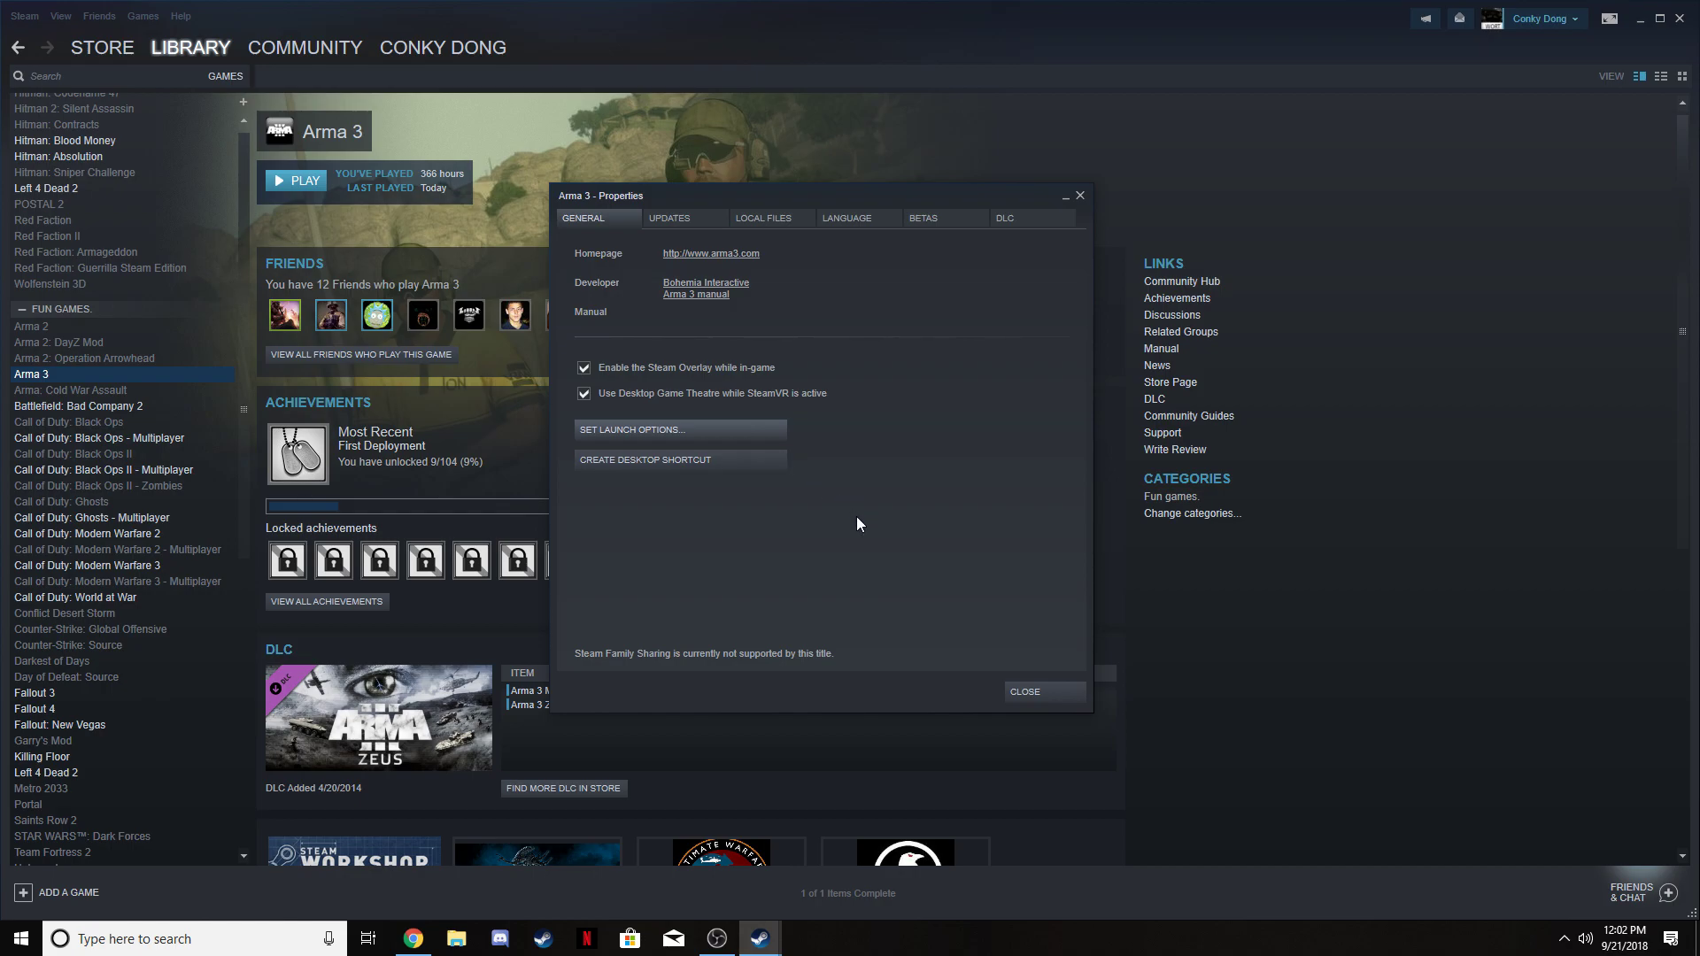
pyautogui.click(1032, 693)
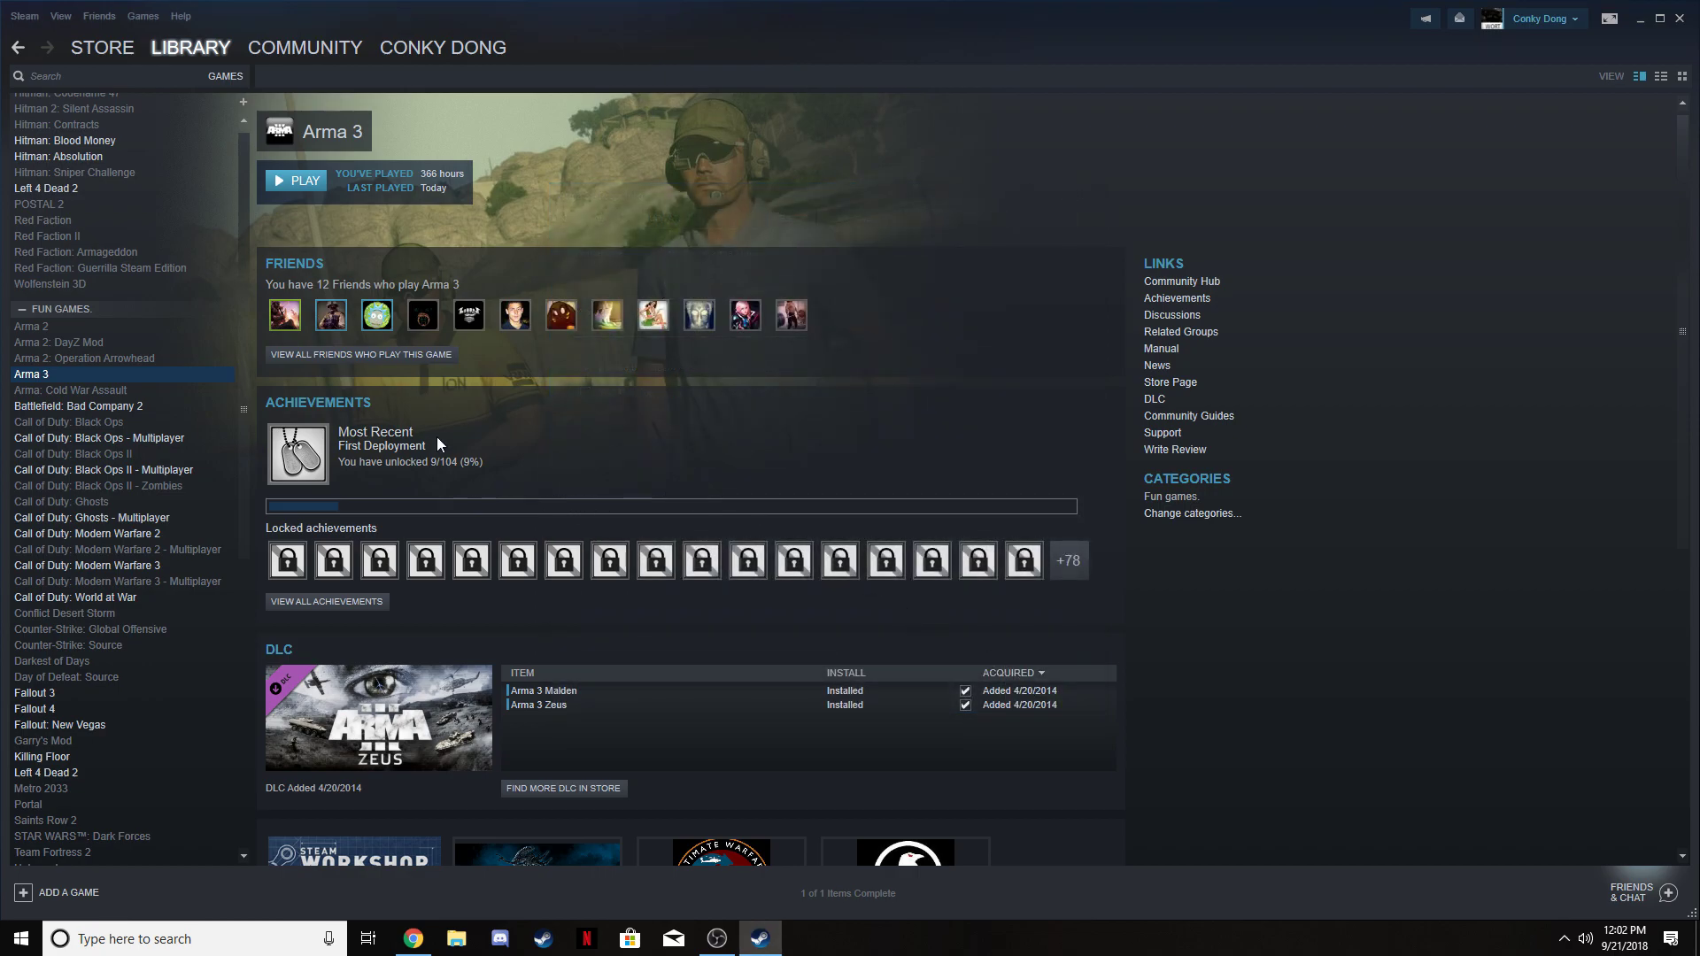
# - Replace the profiles parameter in Arma 3's launch options with malloc=system, keeping the folder path, and close the properties
pyautogui.rightClick(211, 378)
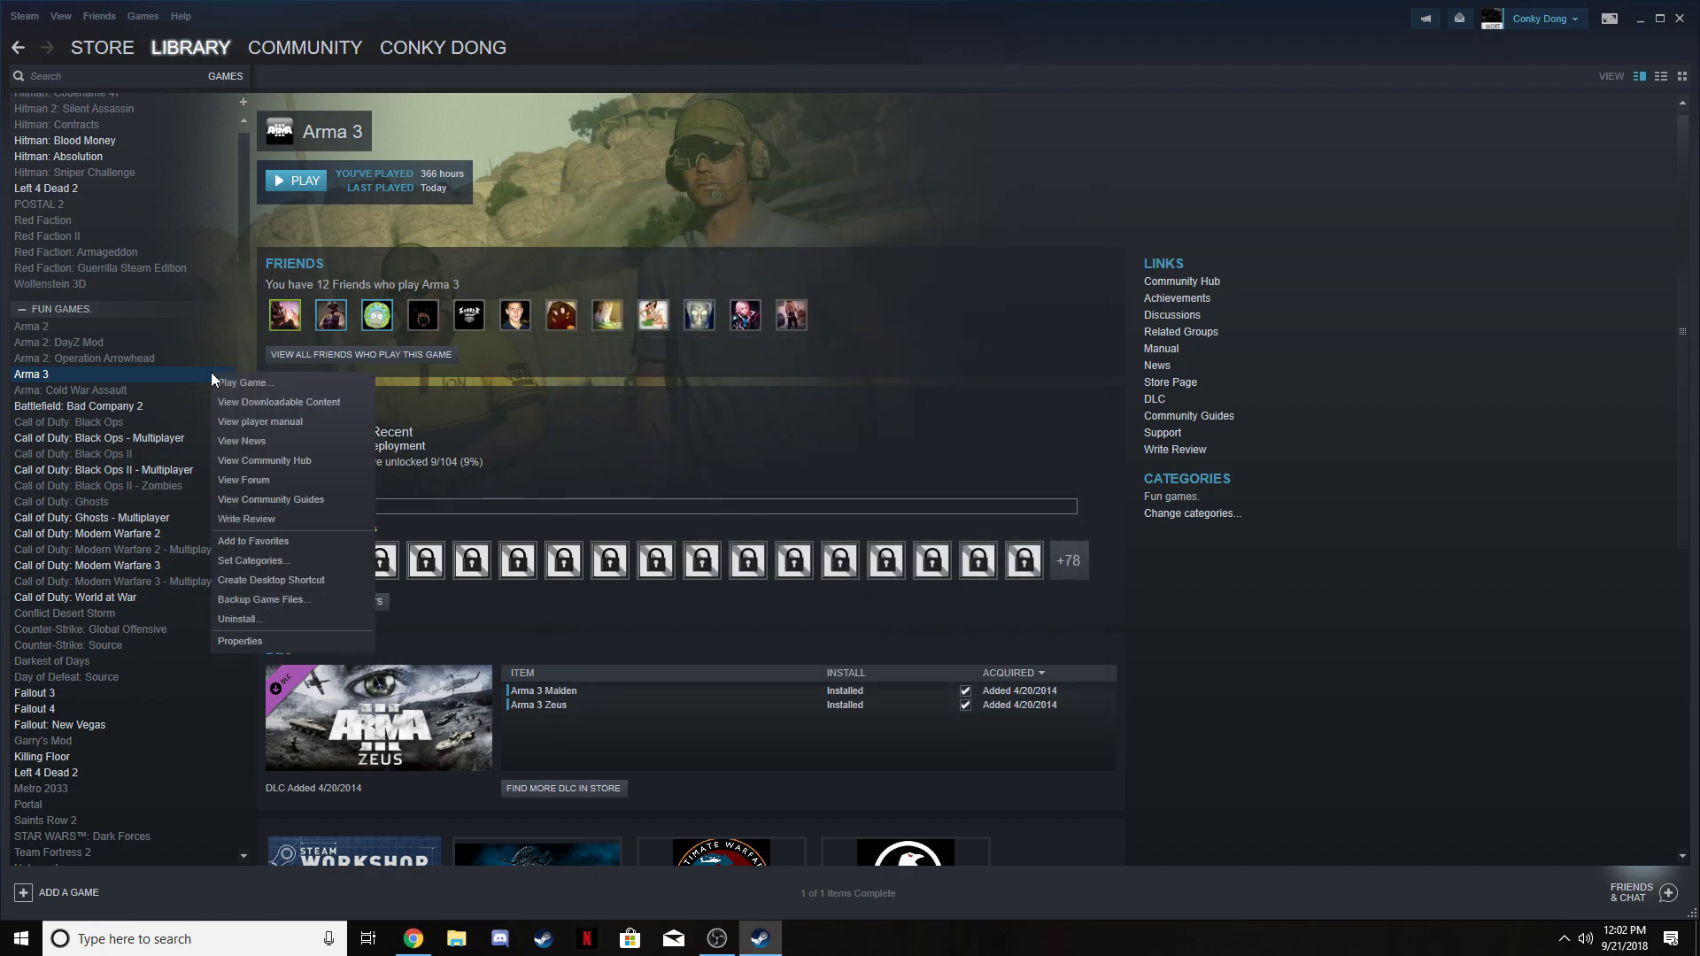
pyautogui.click(283, 639)
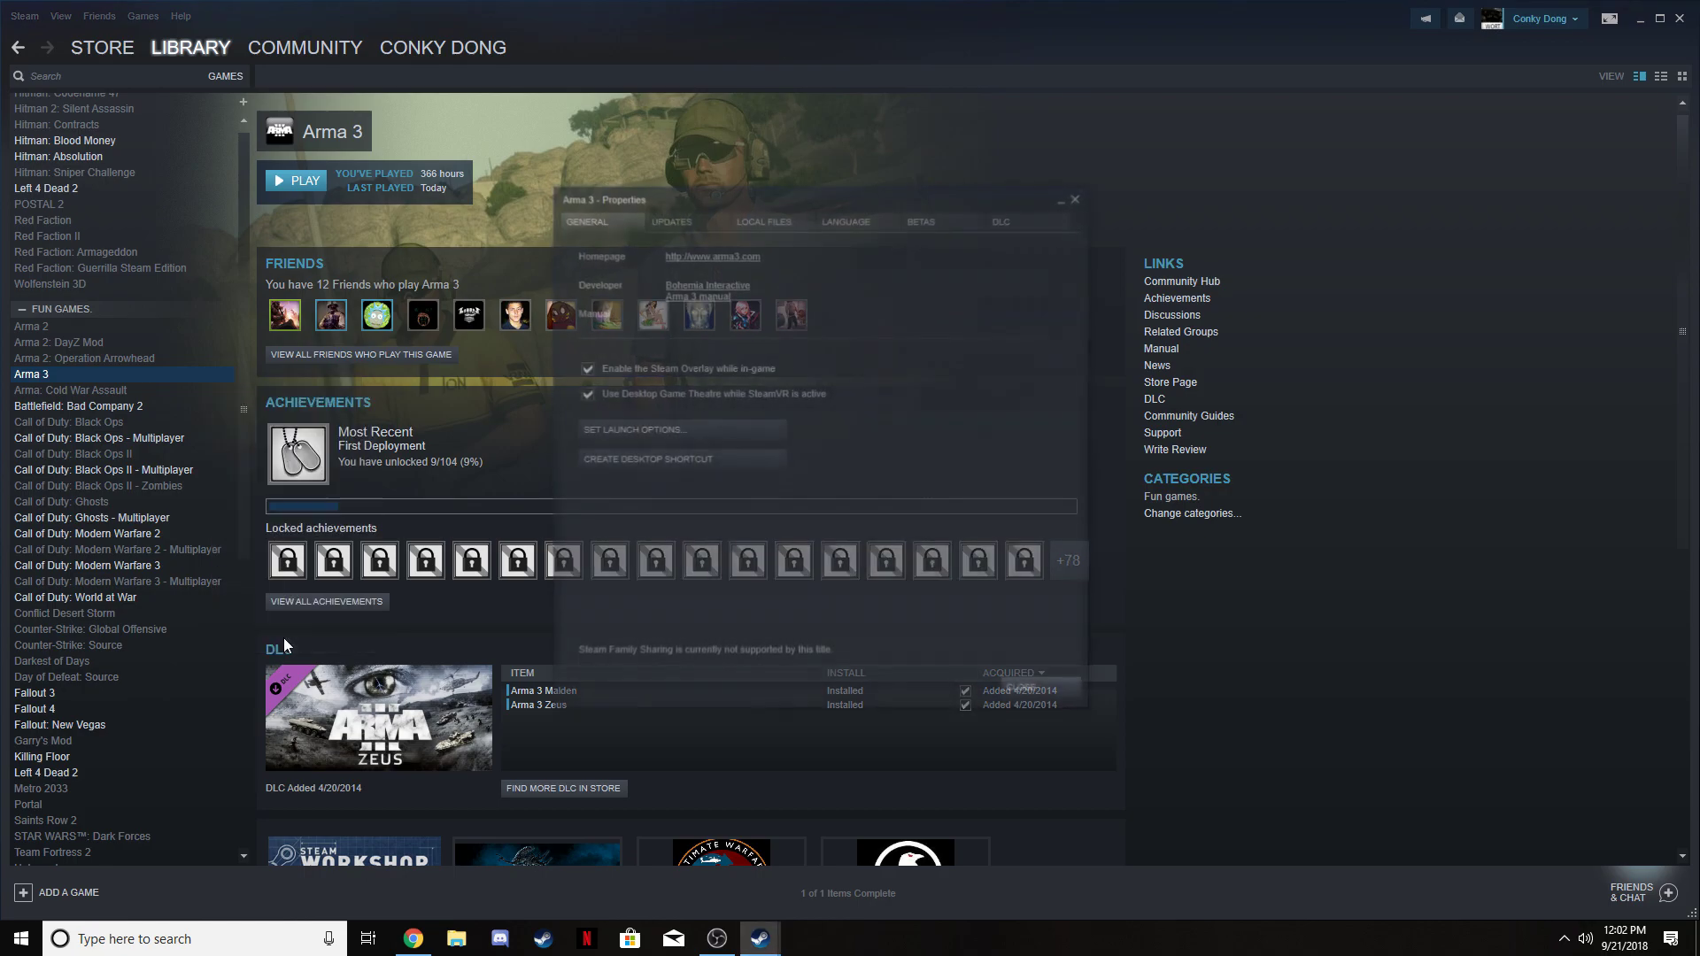
pyautogui.click(688, 427)
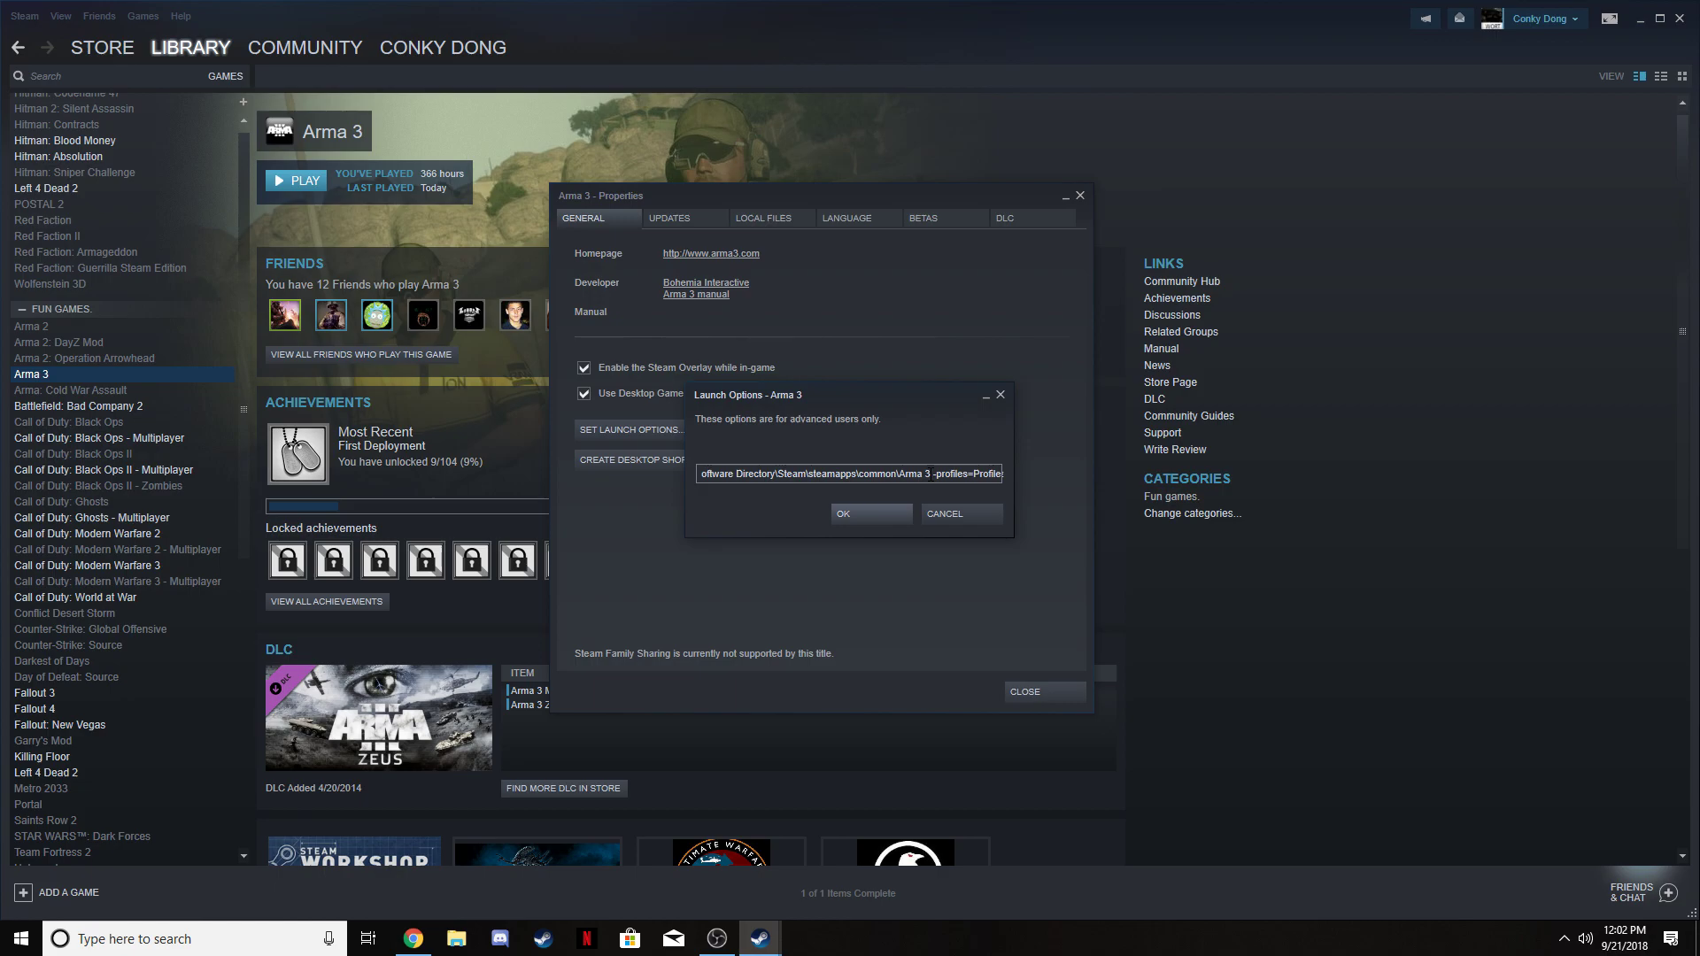
pyautogui.moveTo(929, 473); pyautogui.dragTo(1021, 477)
pyautogui.press('BackSpace')
pyautogui.write('malloc=system')
pyautogui.click(880, 512)
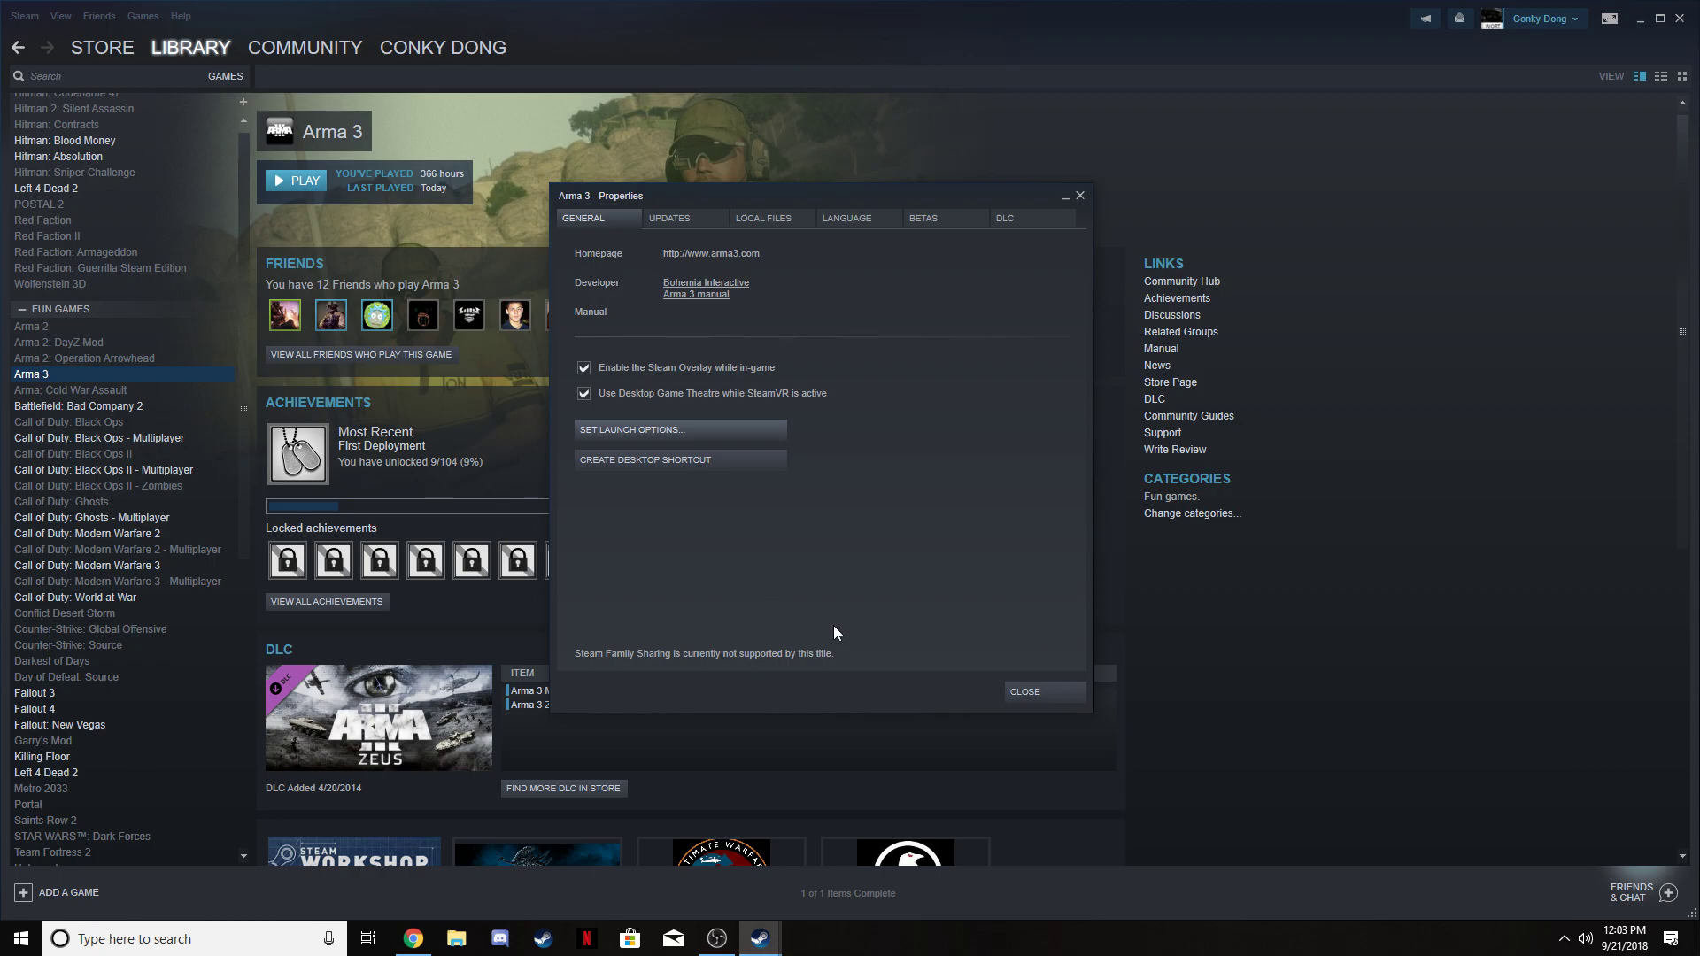
pyautogui.click(1036, 691)
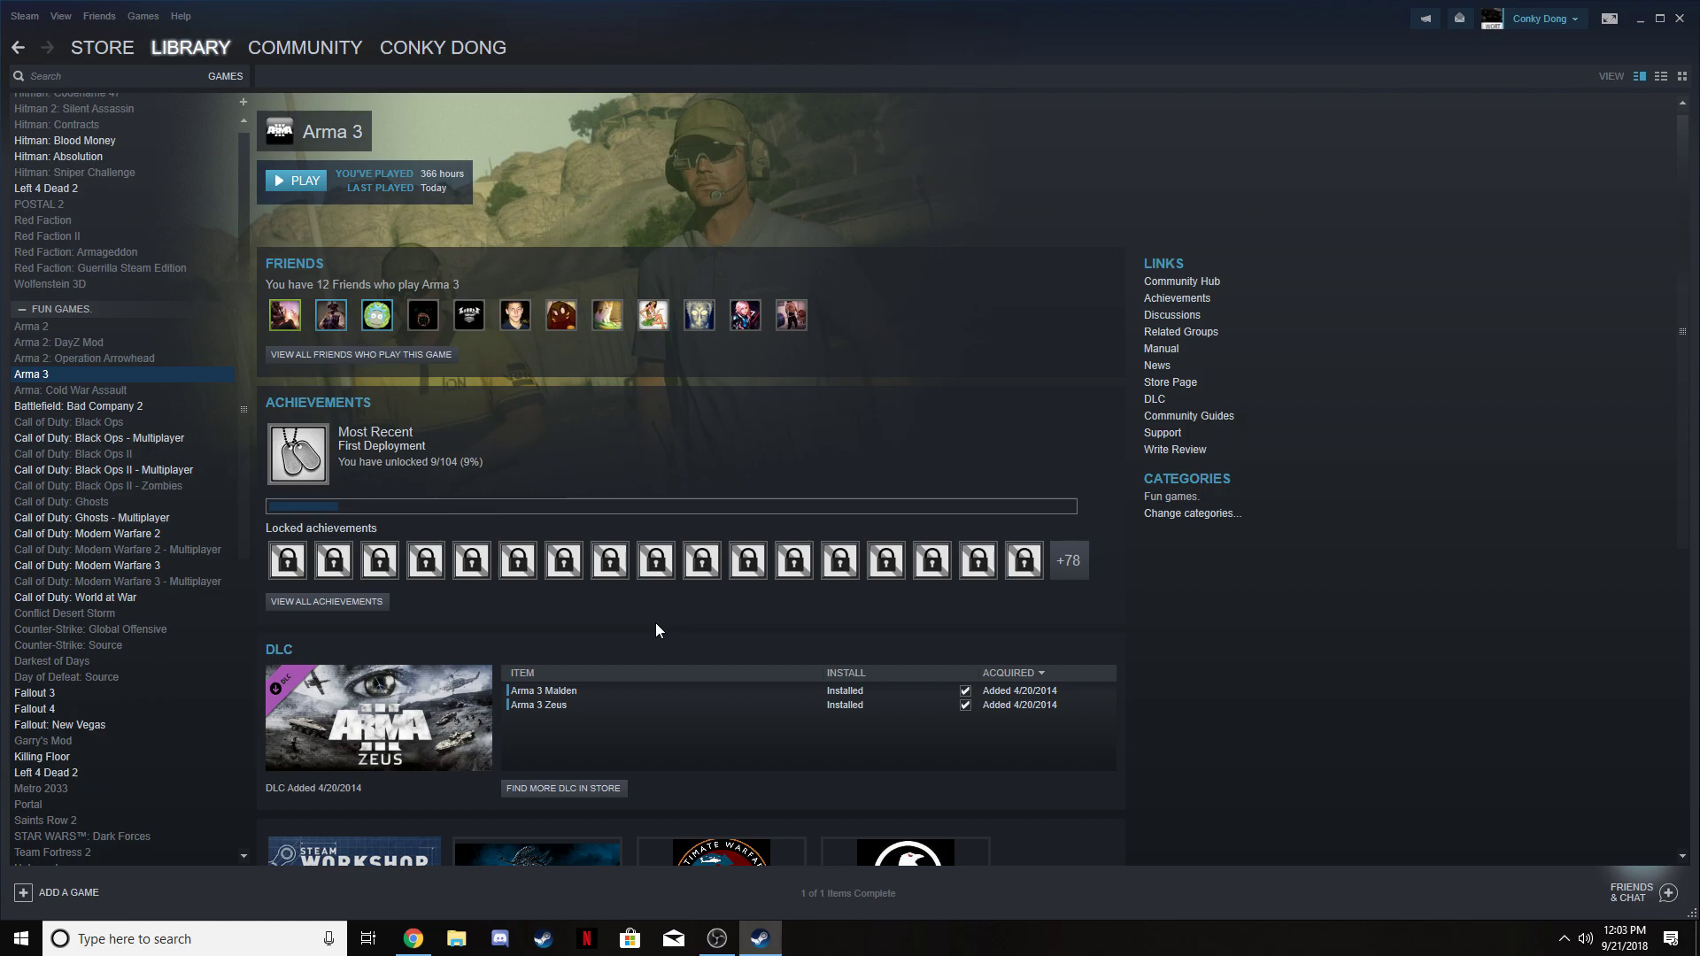
# - Start the Arma 3 launcher and check which loaded mods depend on CBA_A3 without unloading it
pyautogui.doubleClick(195, 371)
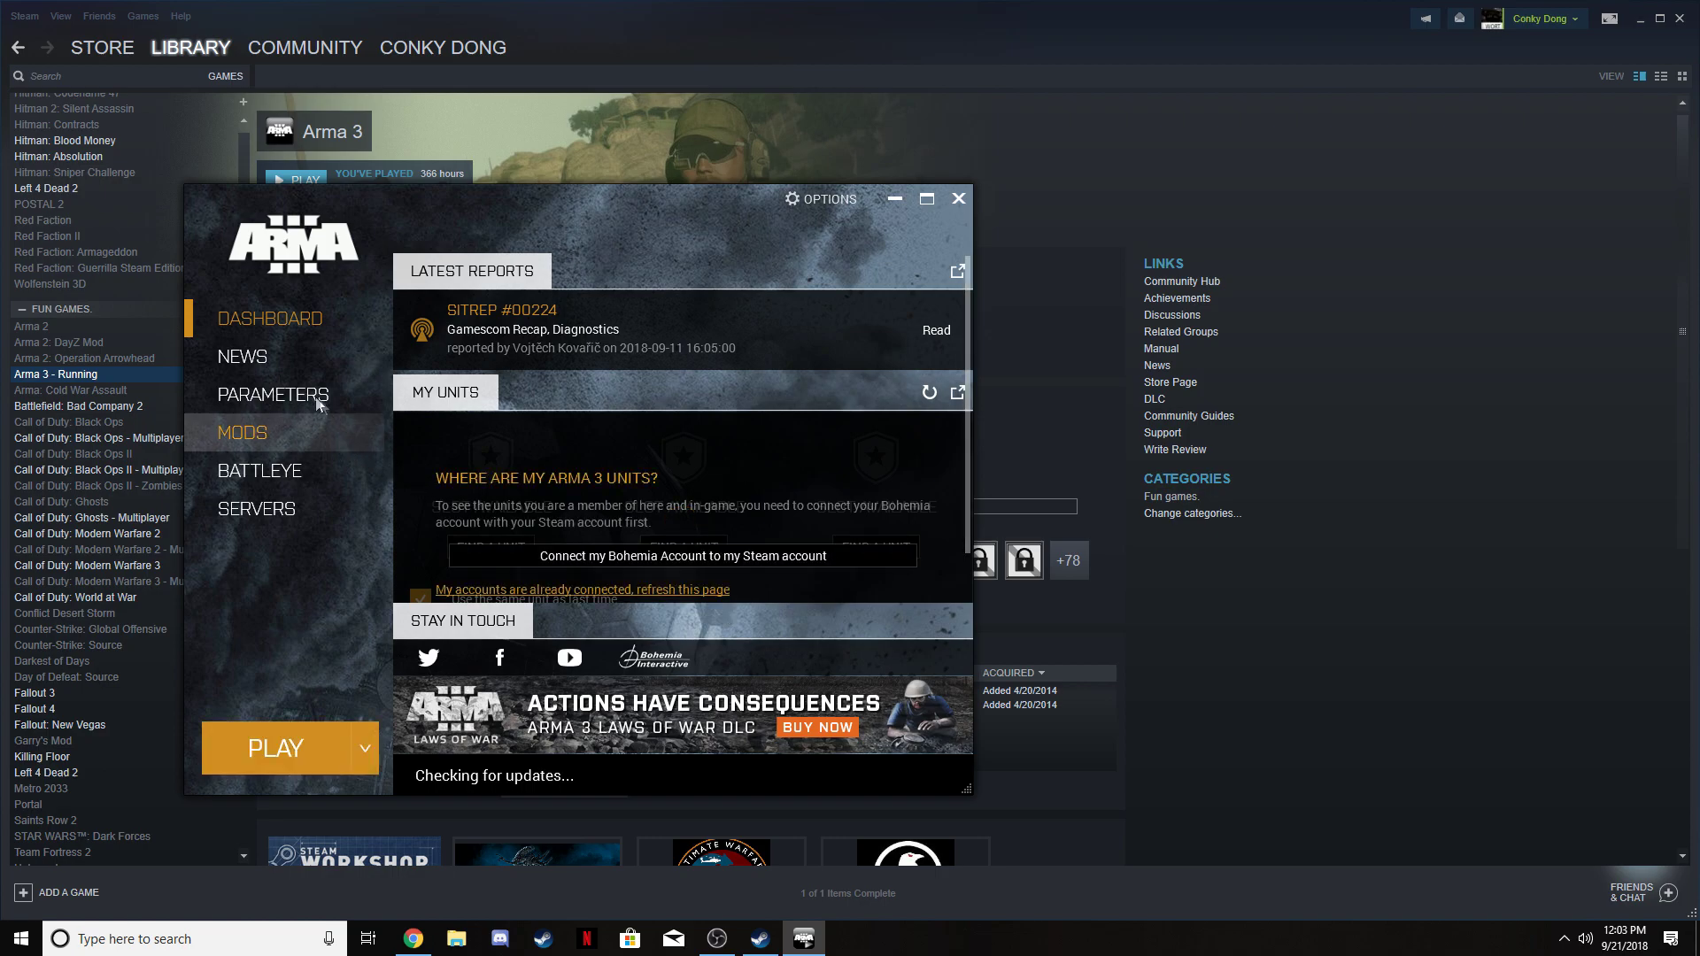
pyautogui.click(305, 428)
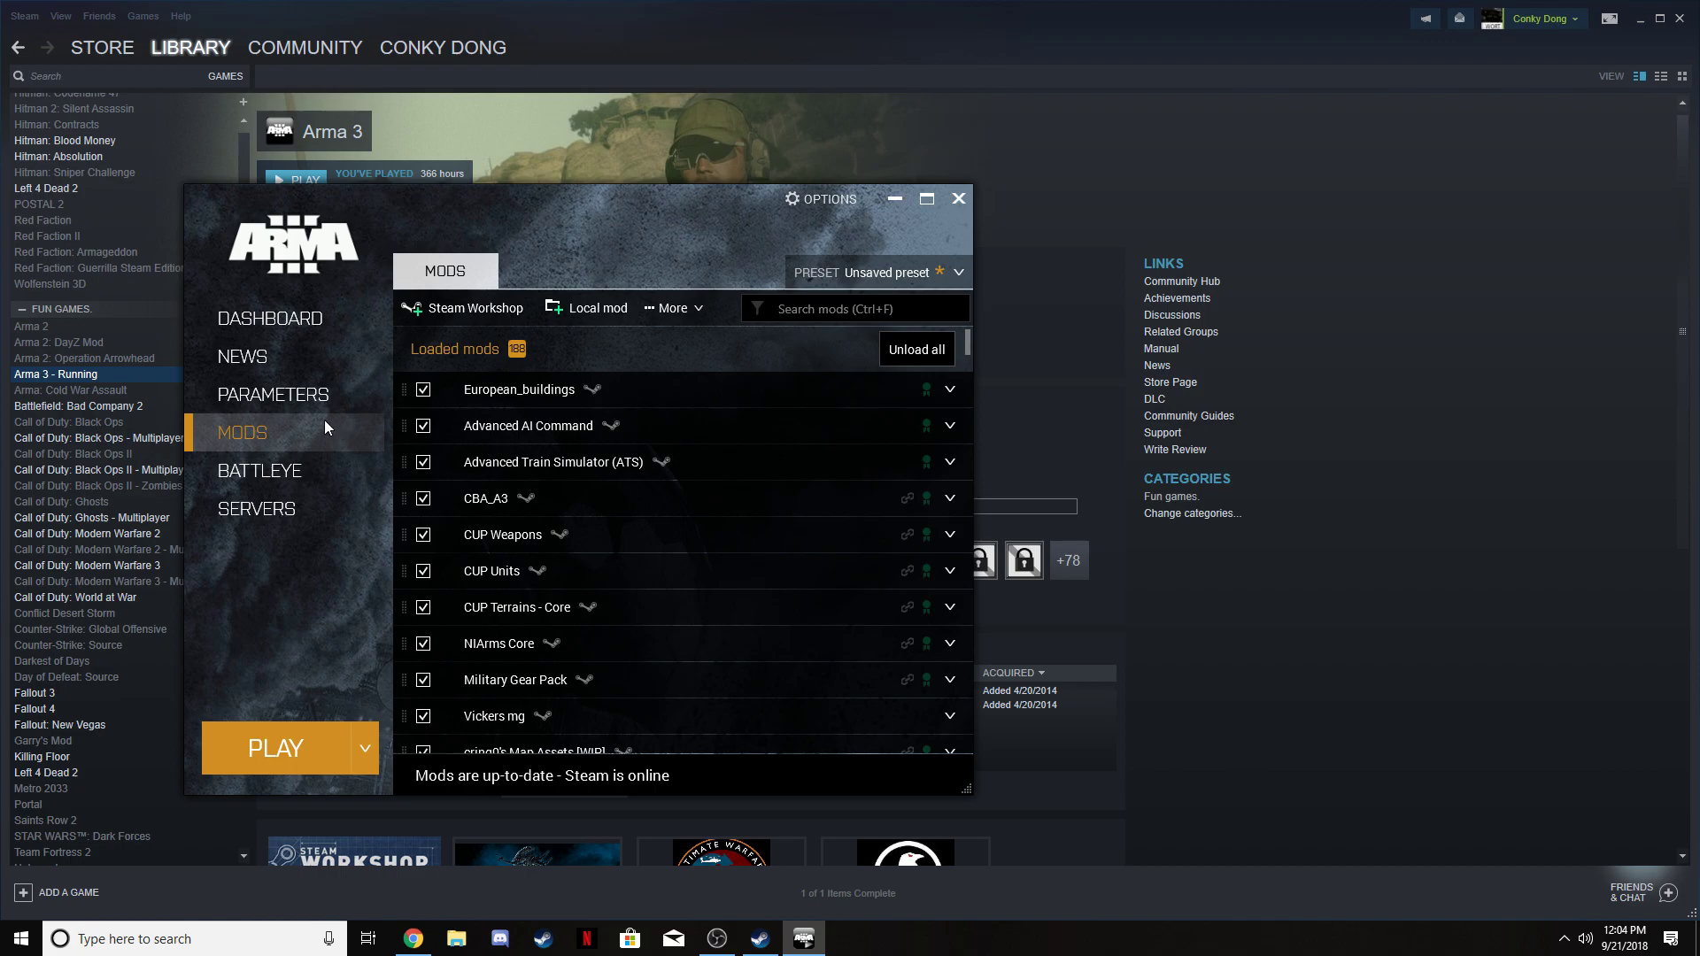
pyautogui.click(422, 499)
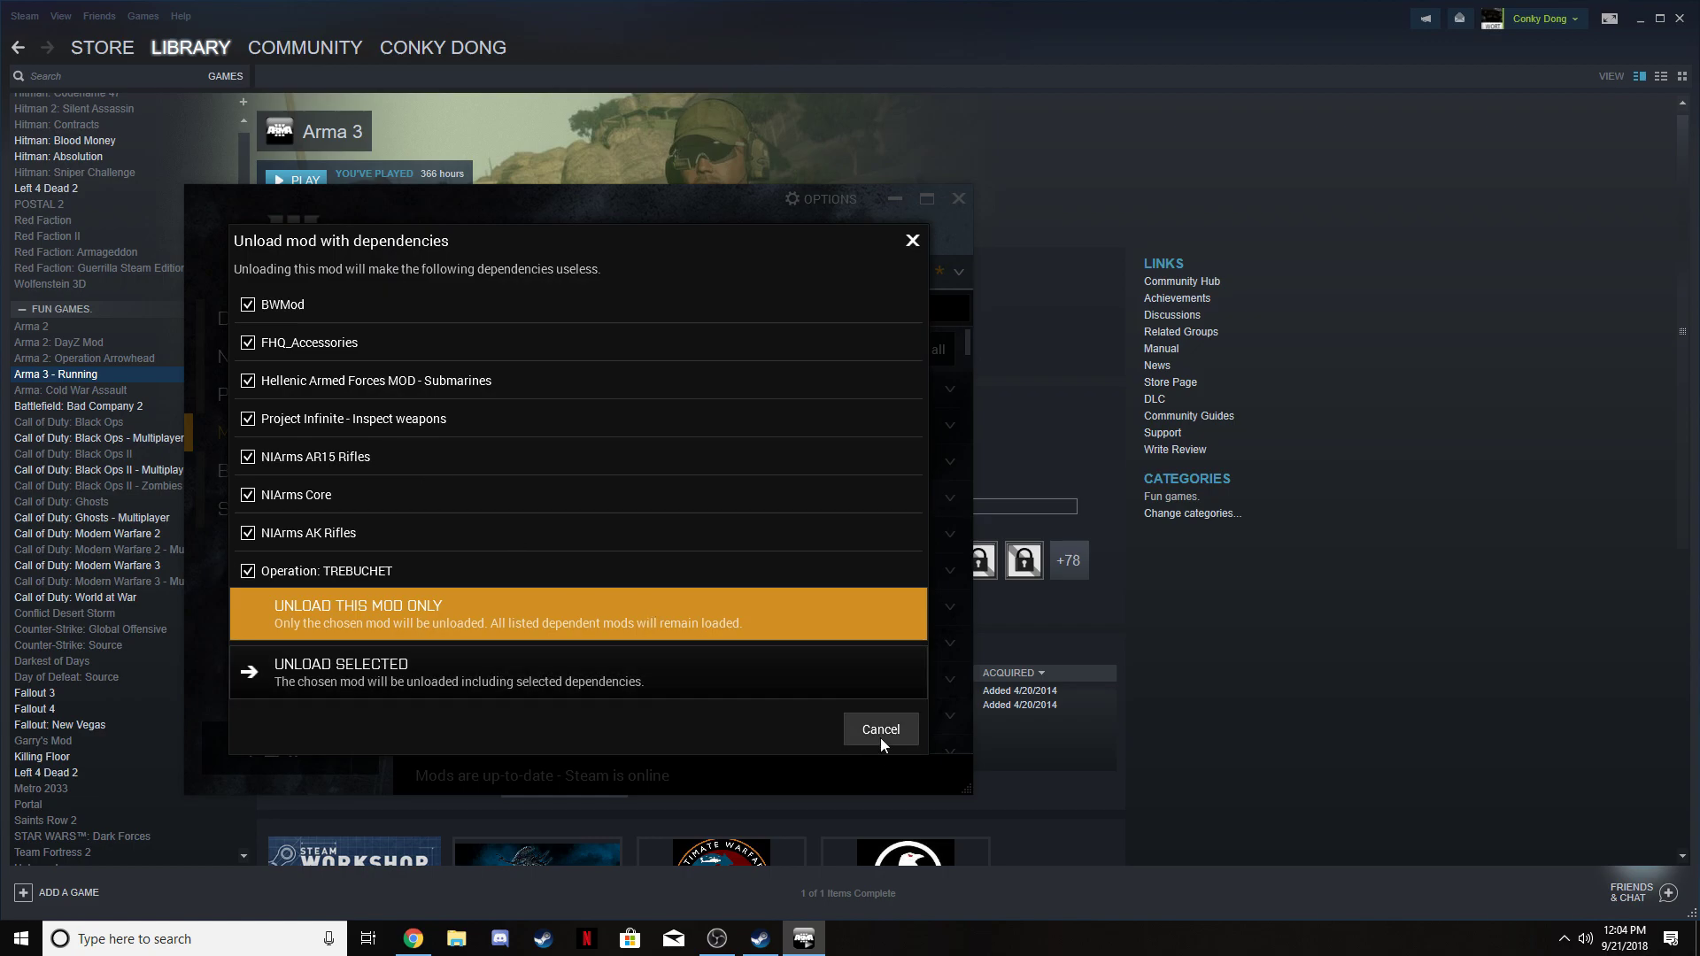
pyautogui.click(880, 730)
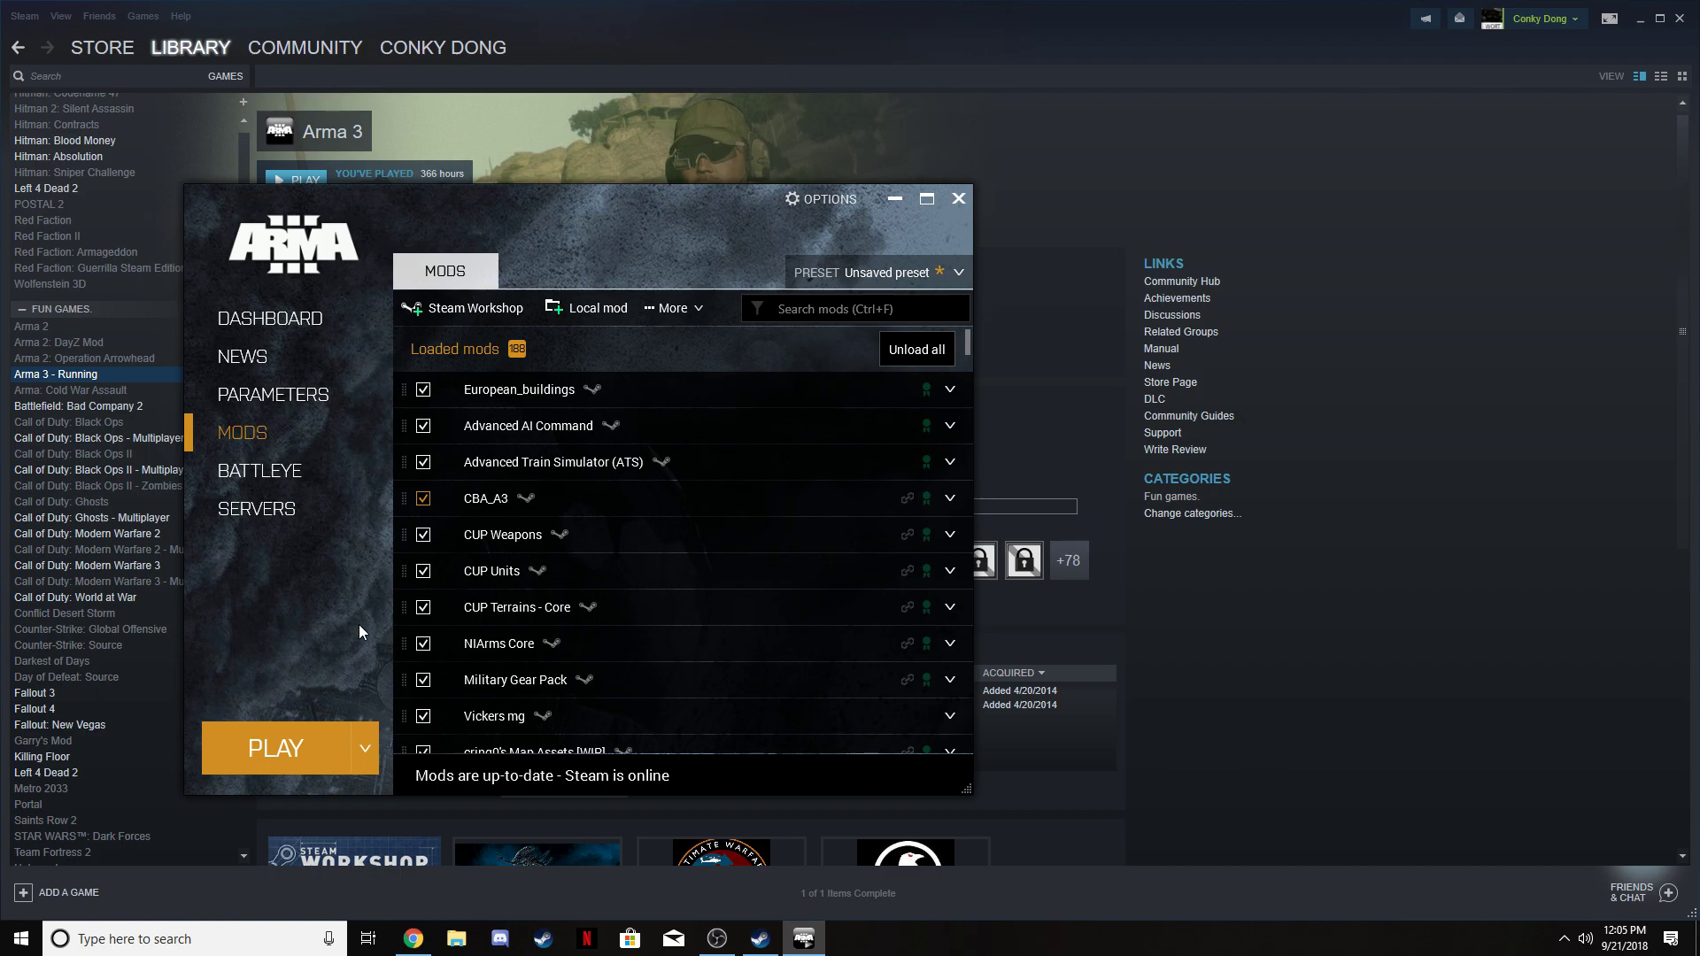
# - Review the platform choices among all launcher parameters, keep Default (64-bit), and close the launcher
pyautogui.click(309, 397)
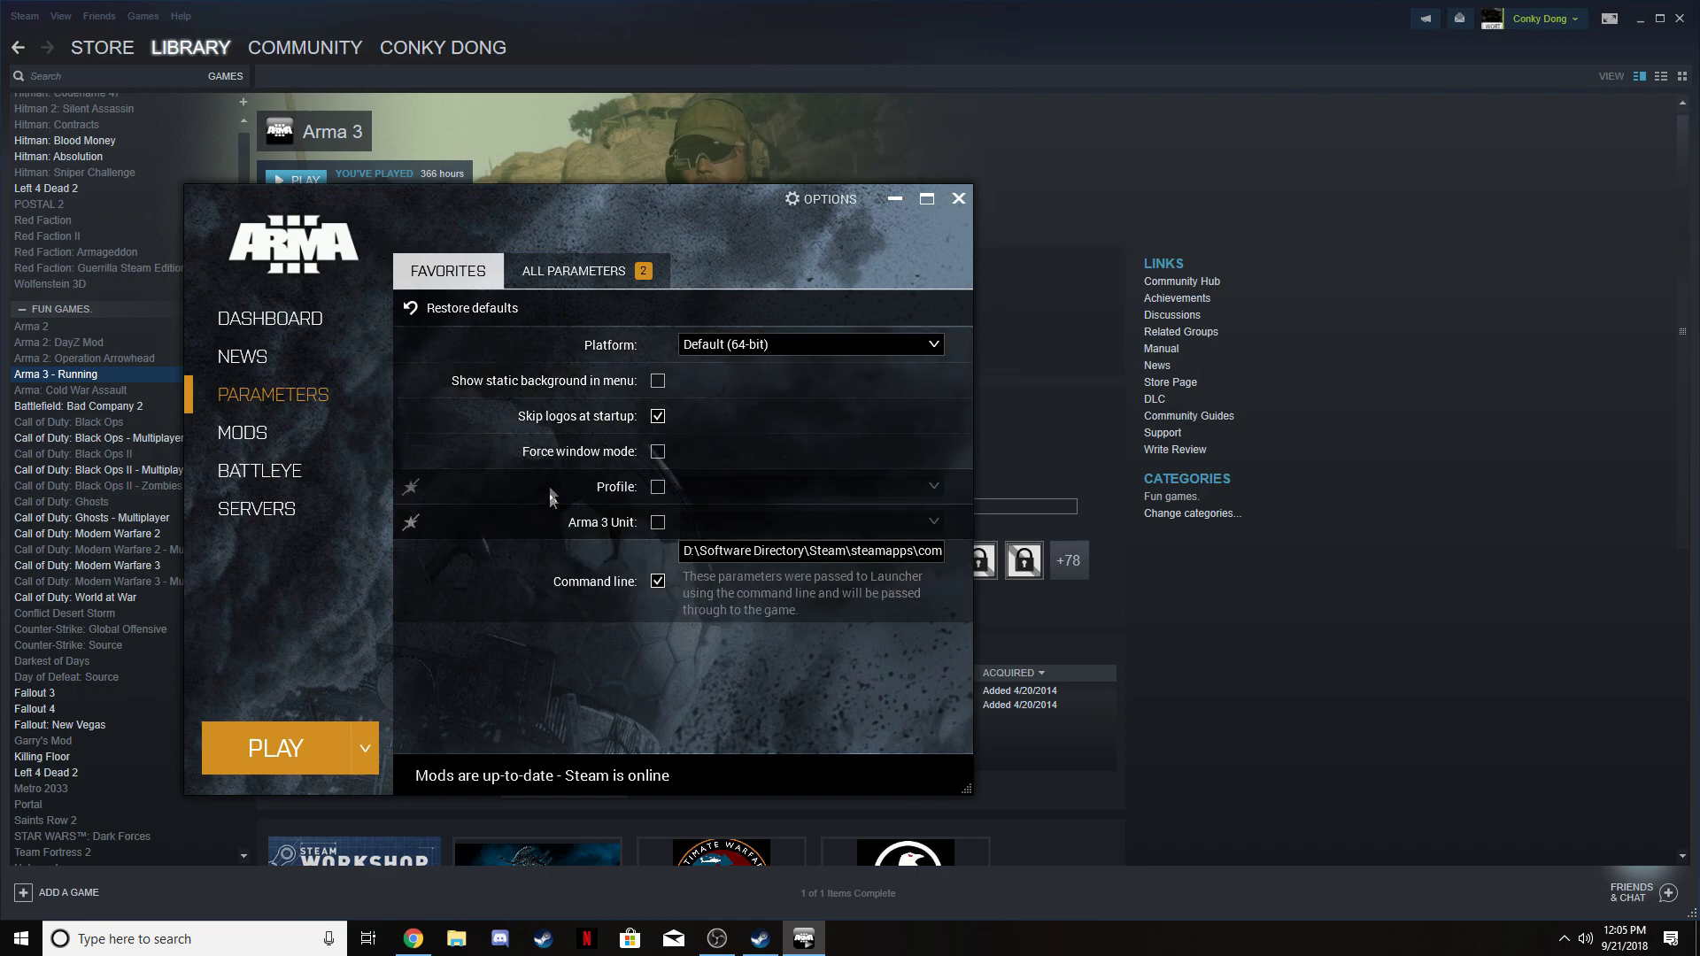
pyautogui.click(568, 285)
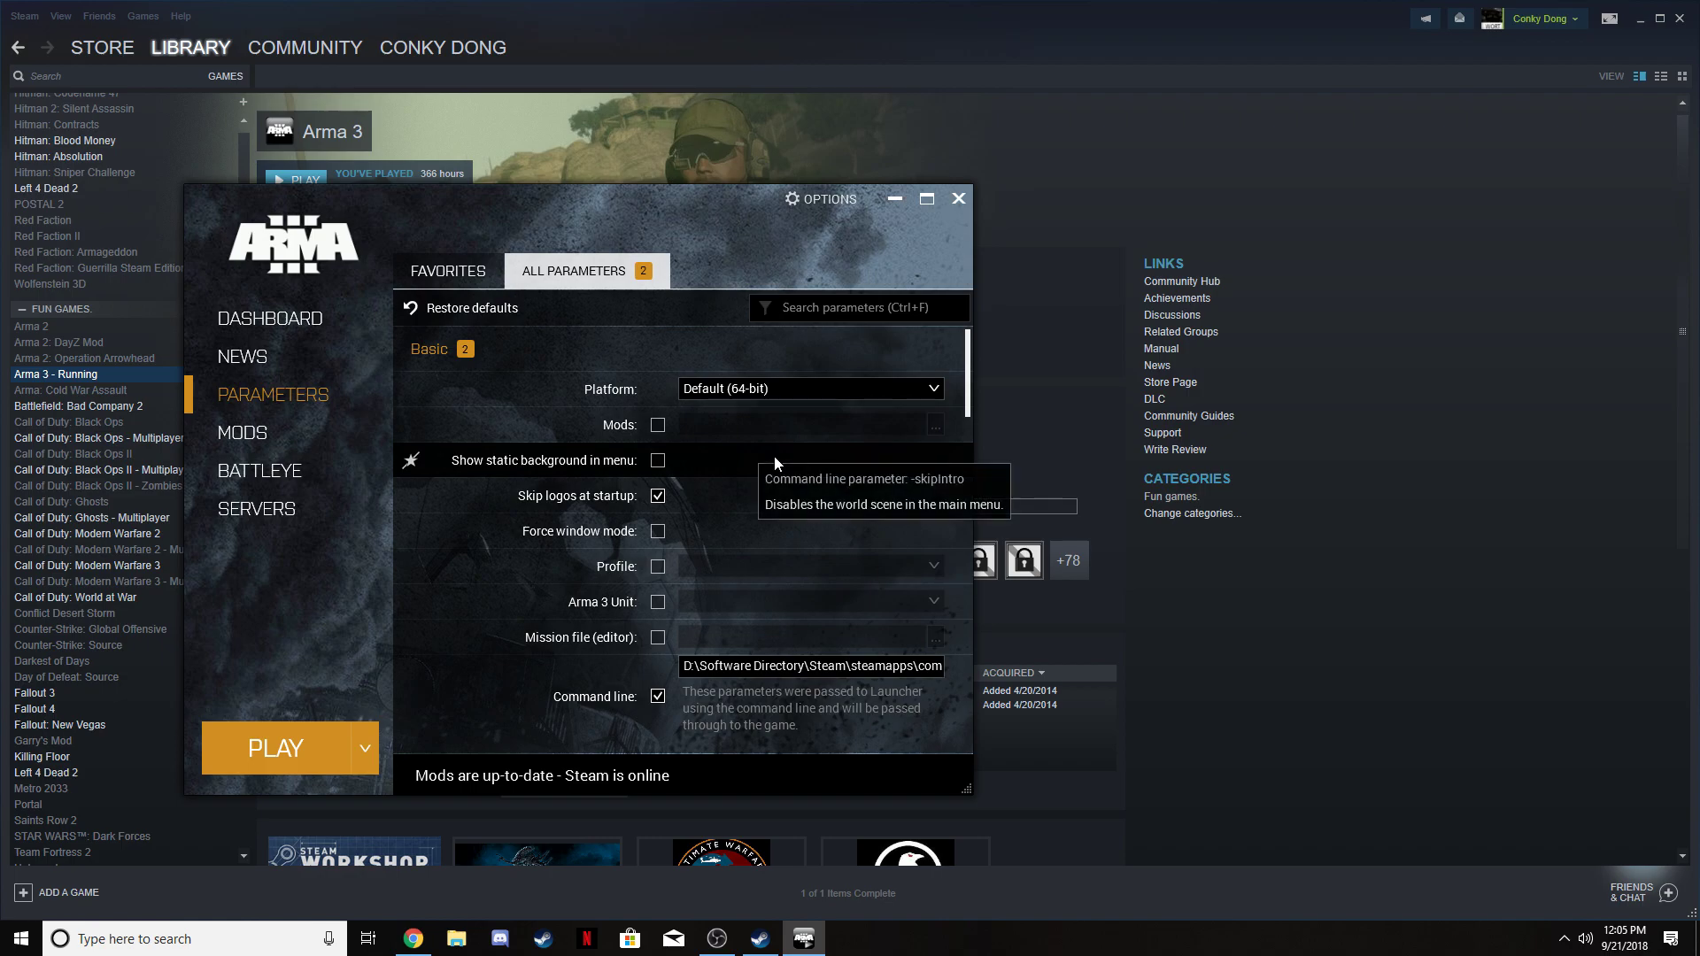
pyautogui.click(936, 386)
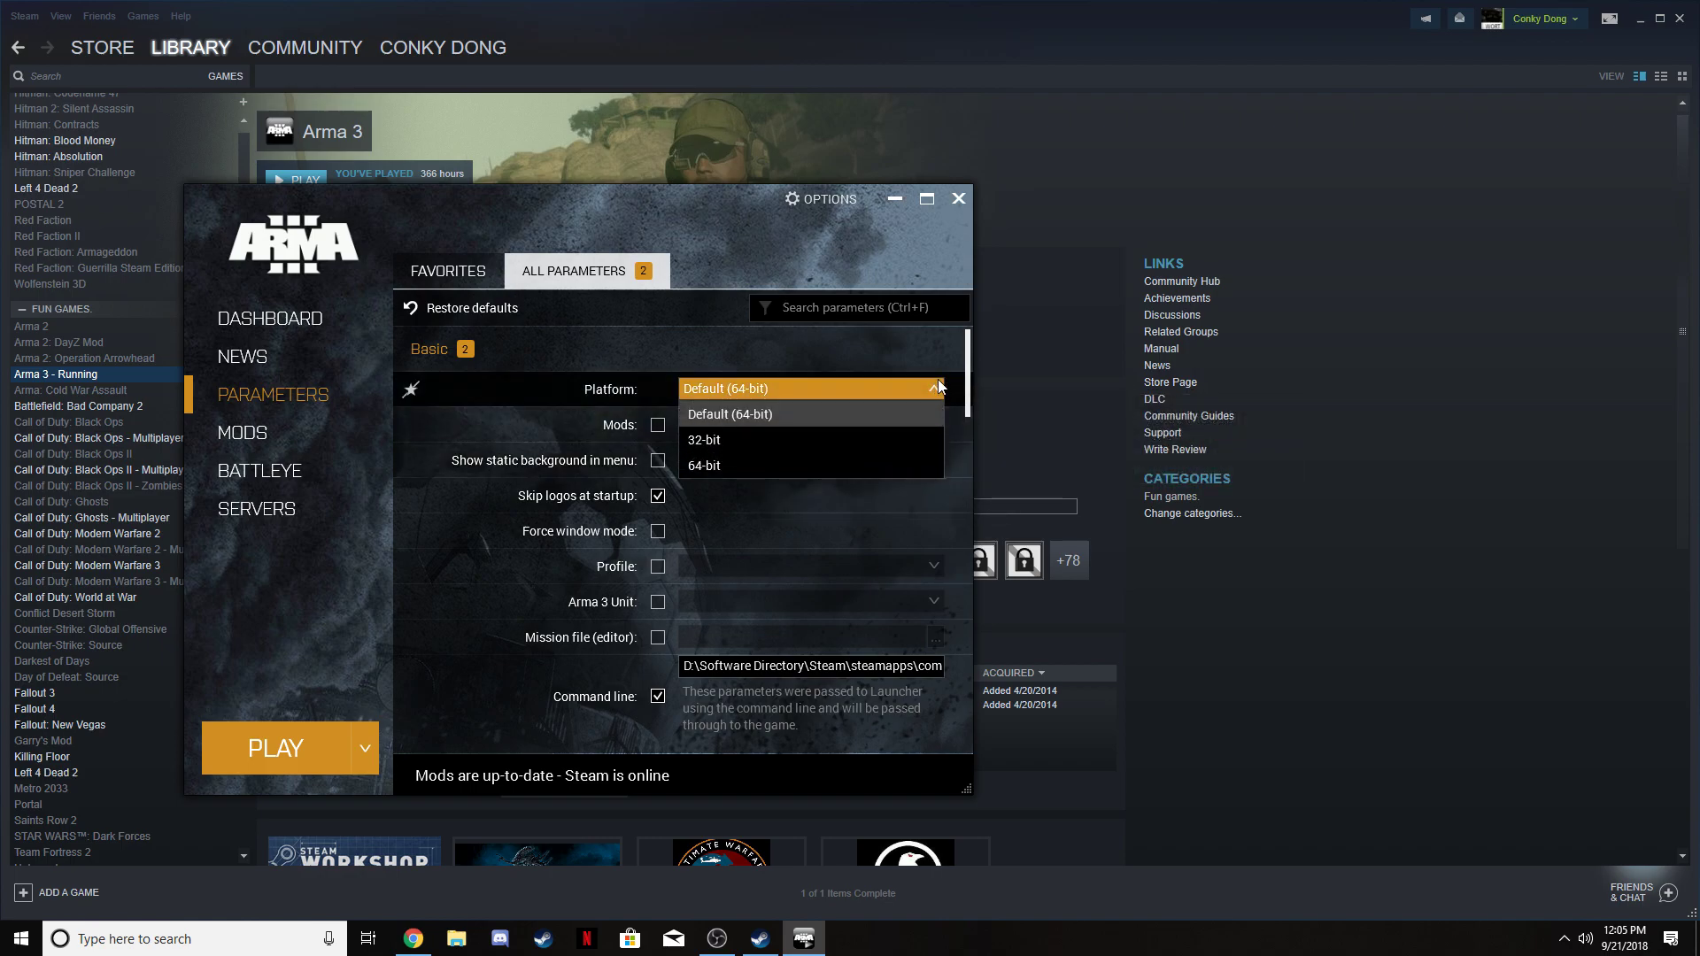
pyautogui.click(728, 414)
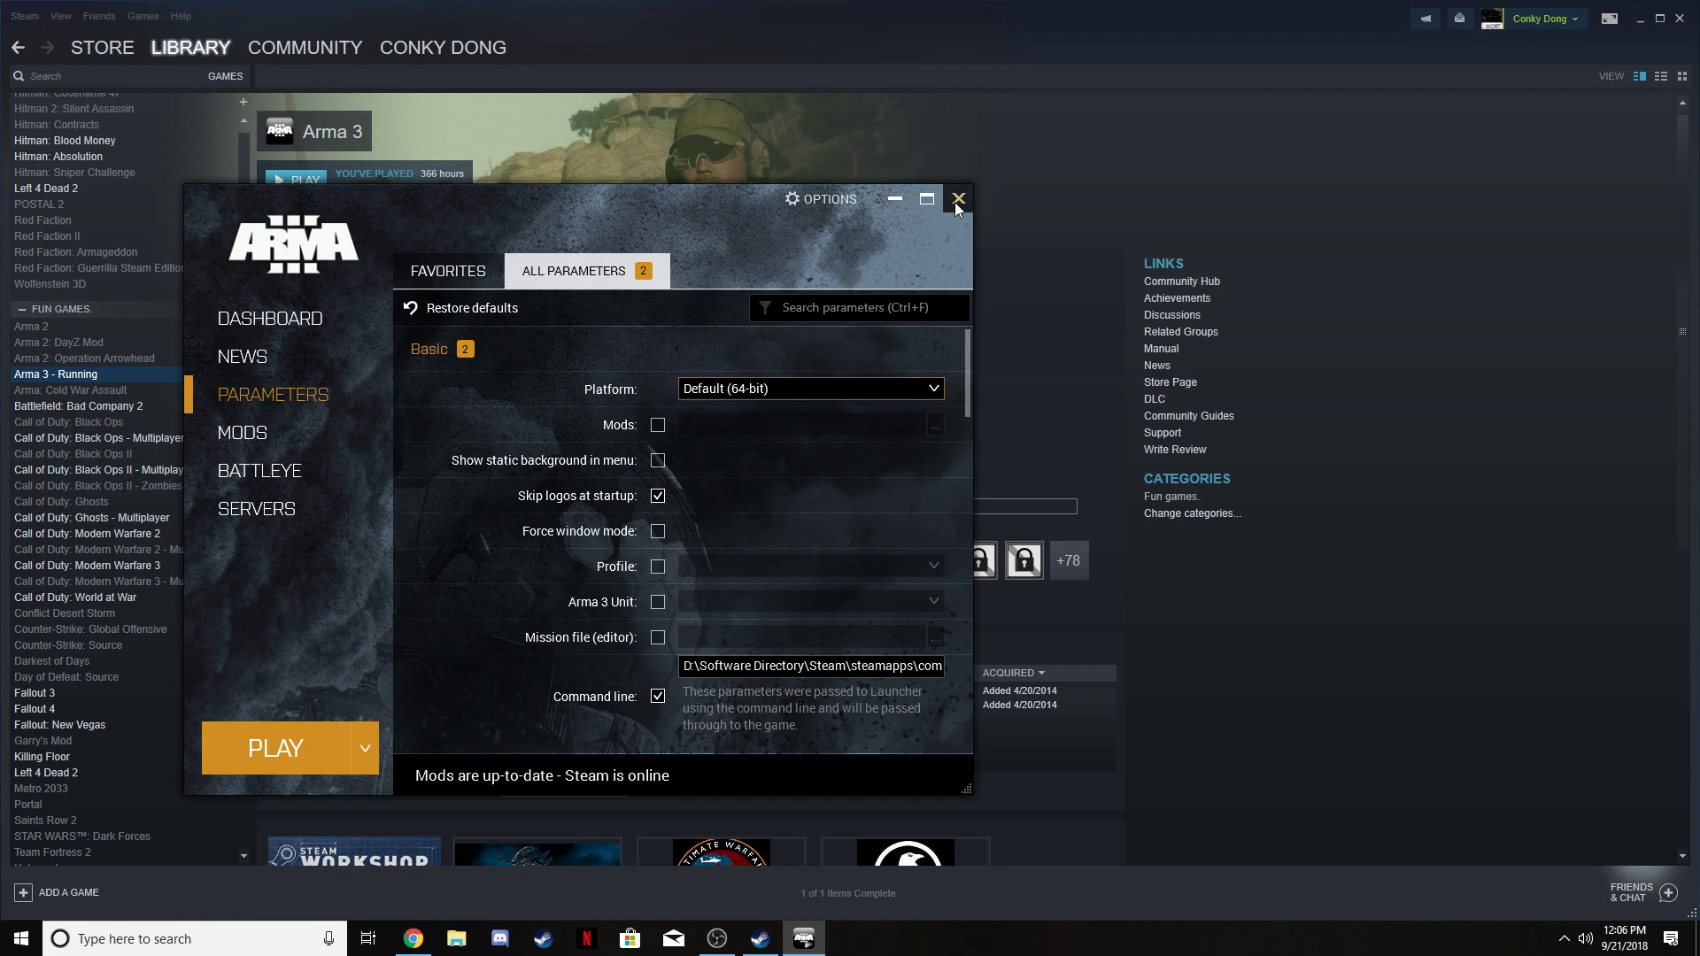
pyautogui.click(957, 199)
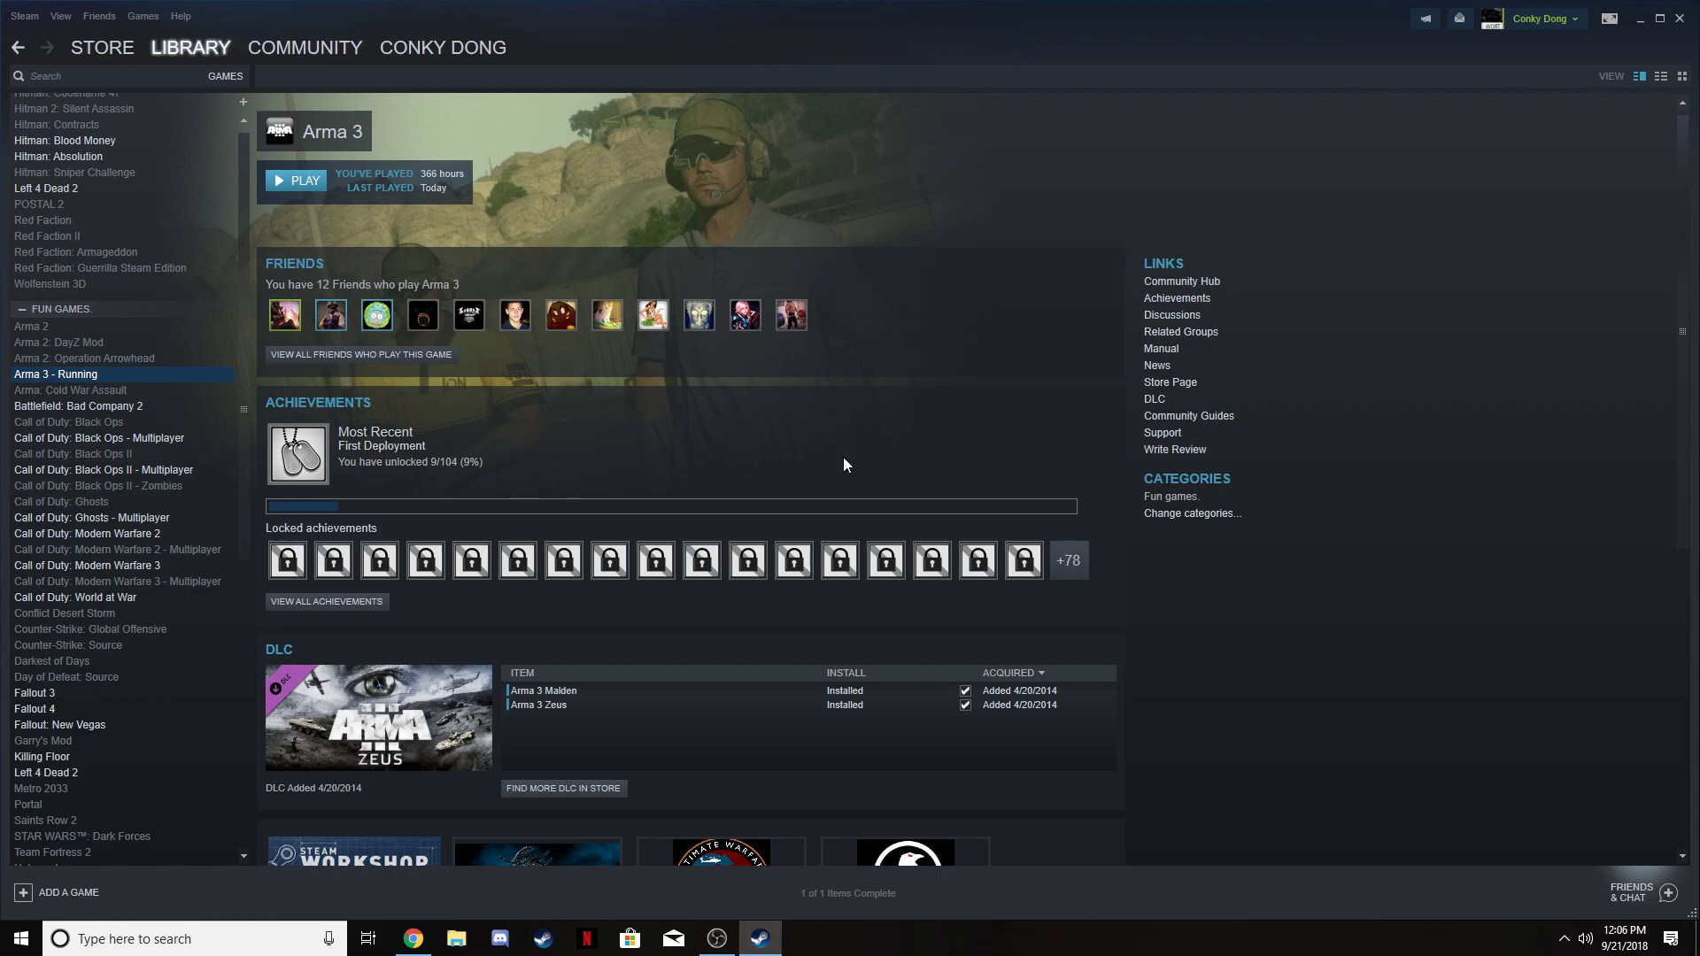